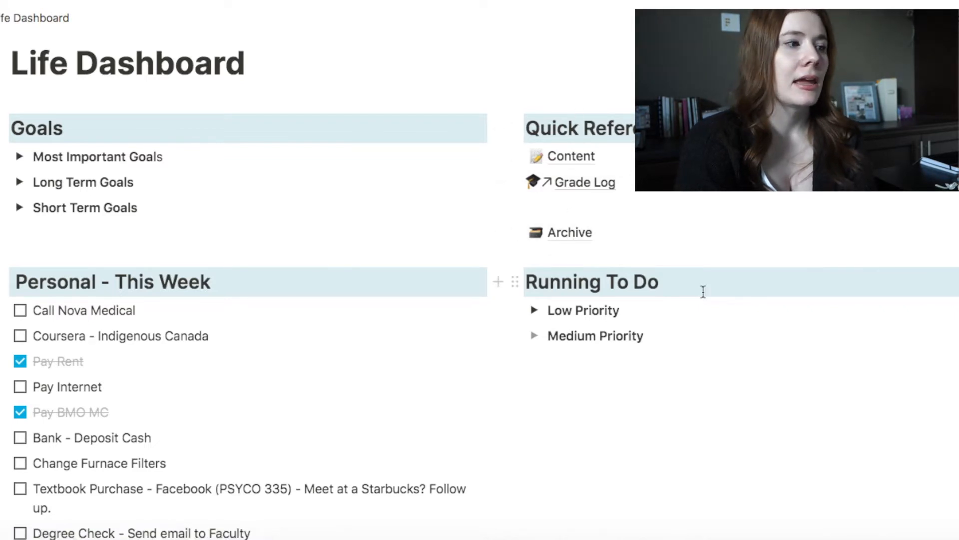
Step: Look through the existing Life Dashboard, from the goals and weekly to-dos down to the monthly and annual task lists
scroll(724, 205, down, 10)
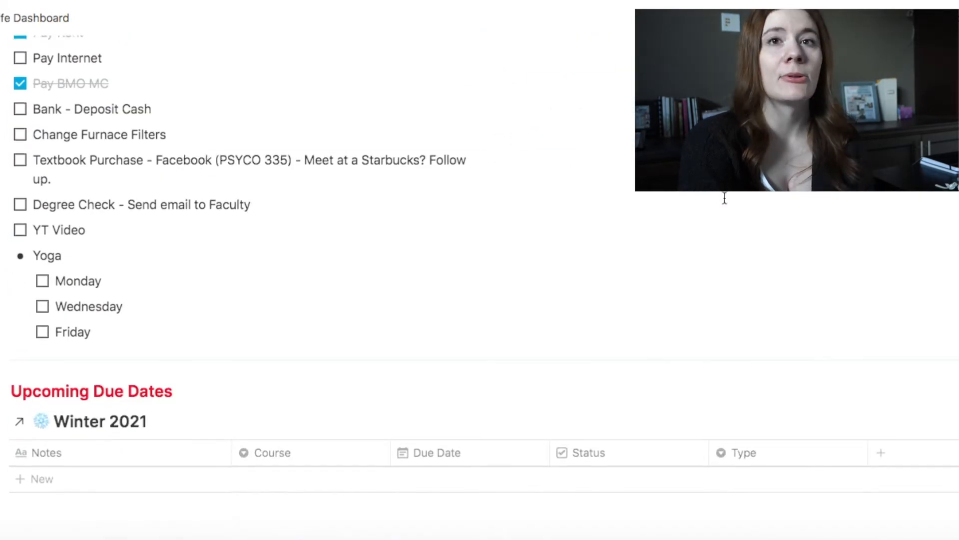
scroll(724, 198, down, 6)
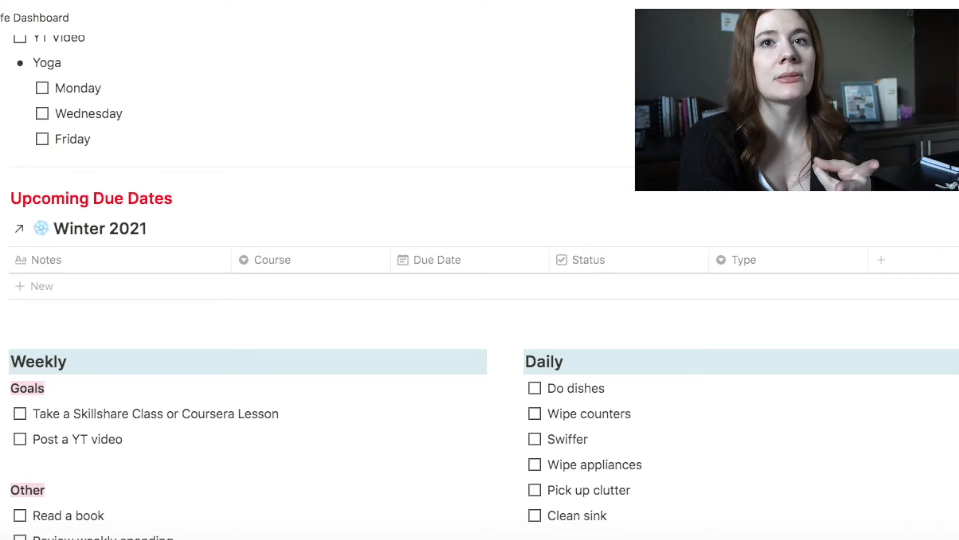
scroll(250, 270, down, 5)
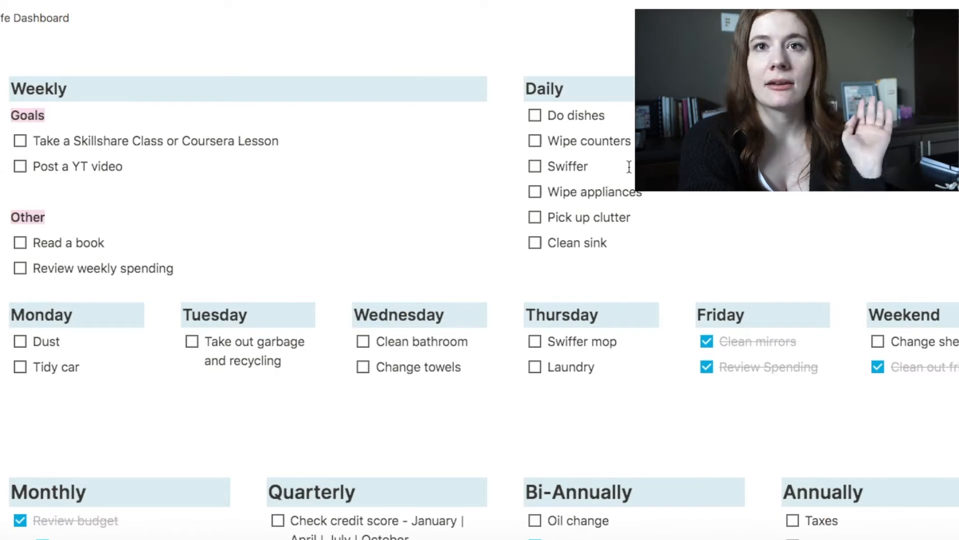
scroll(456, 413, down, 4)
scroll(455, 413, up, 4)
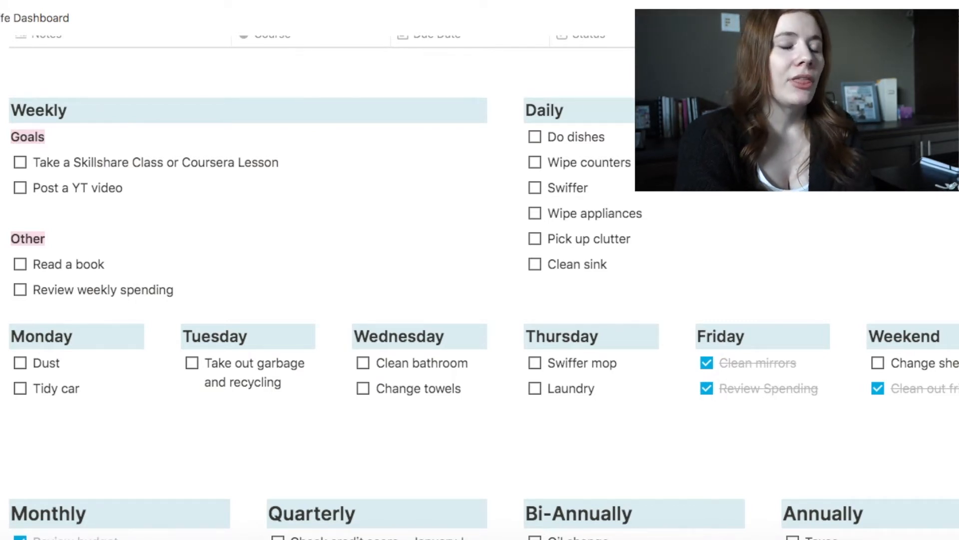
scroll(480, 285, down, 7)
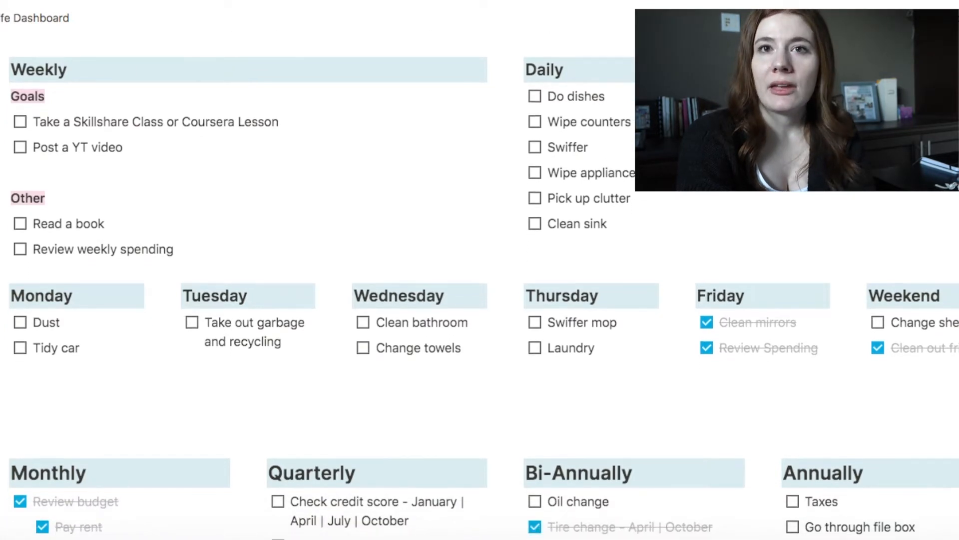
scroll(480, 285, down, 1)
scroll(480, 285, down, 5)
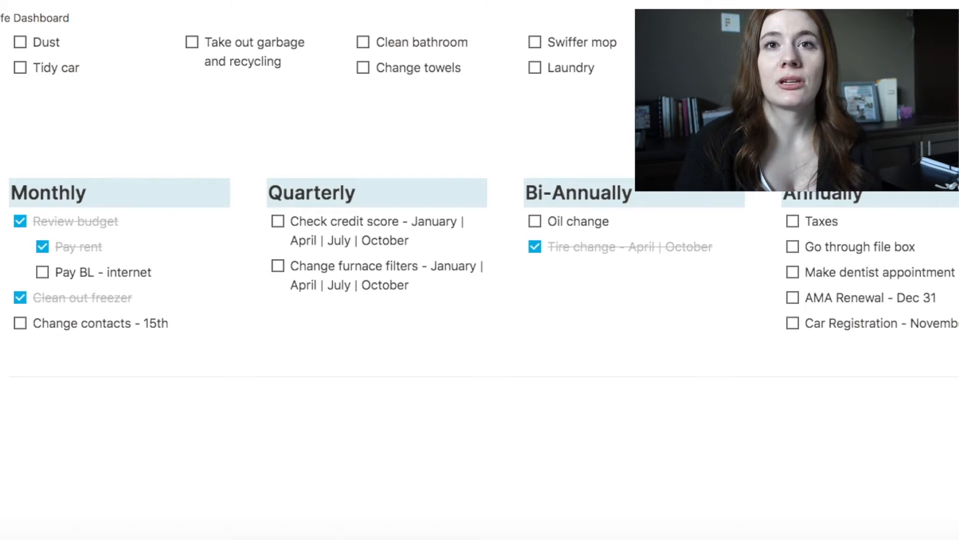
scroll(480, 285, up, 12)
scroll(480, 284, up, 20)
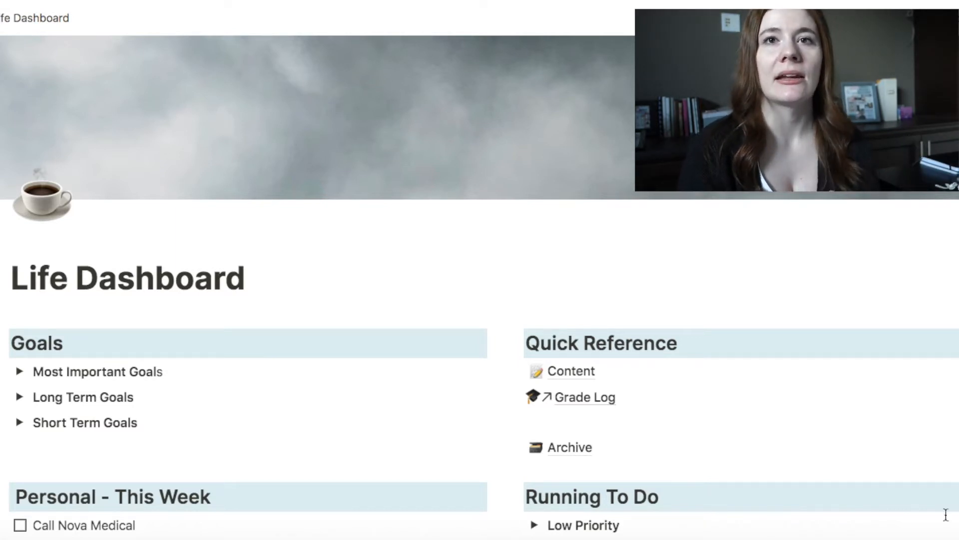
Step: Review the Personal - This Week and Running To Do sections, checking the Medium Priority toggle
scroll(402, 394, down, 5)
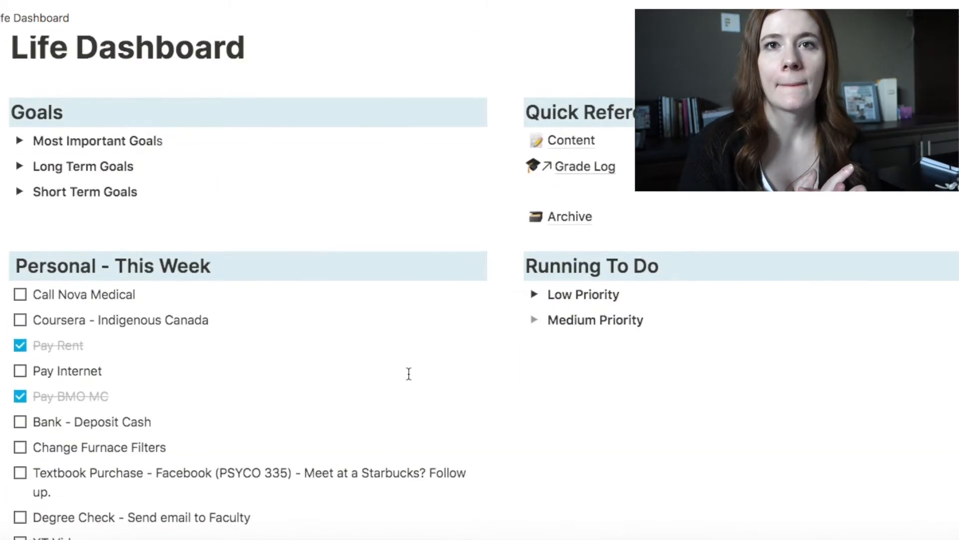
scroll(408, 374, down, 1)
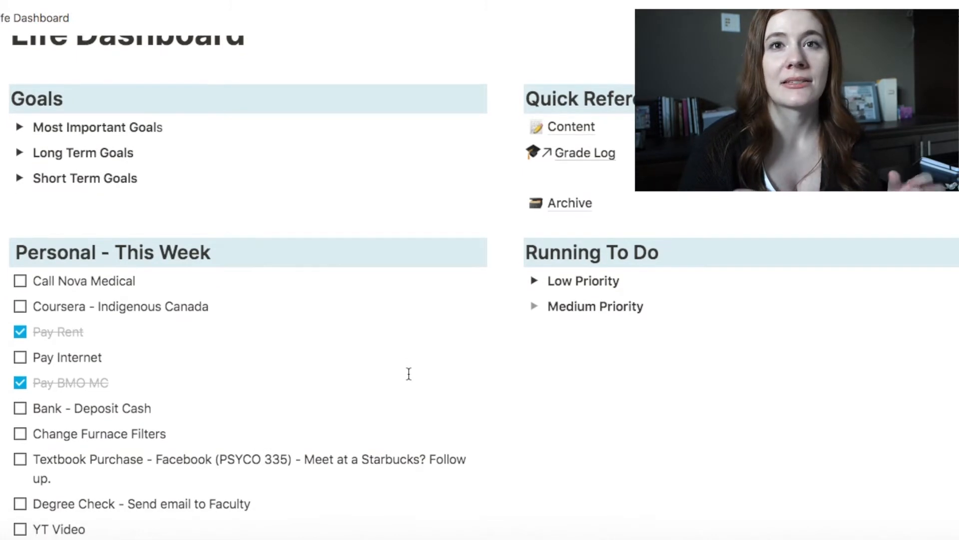
scroll(408, 374, up, 1)
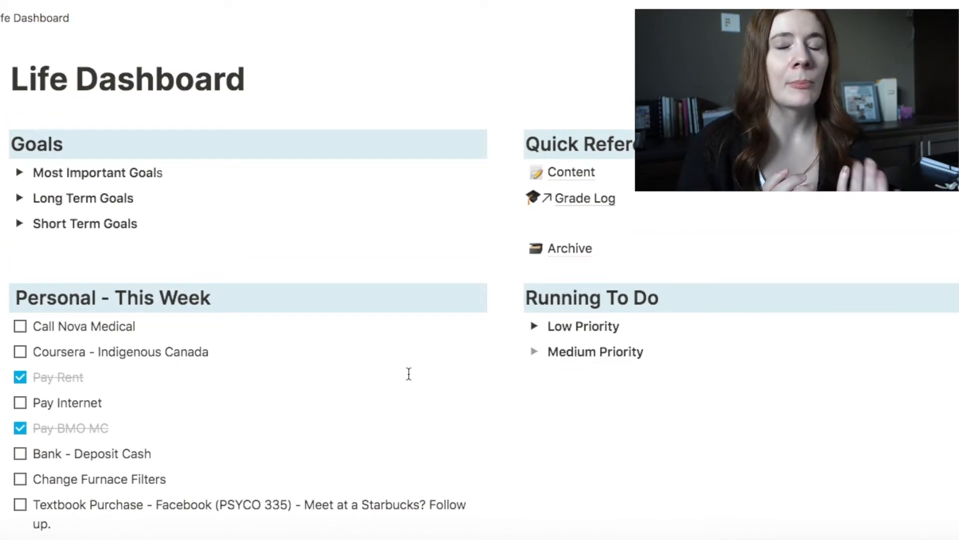
click(534, 353)
click(534, 353)
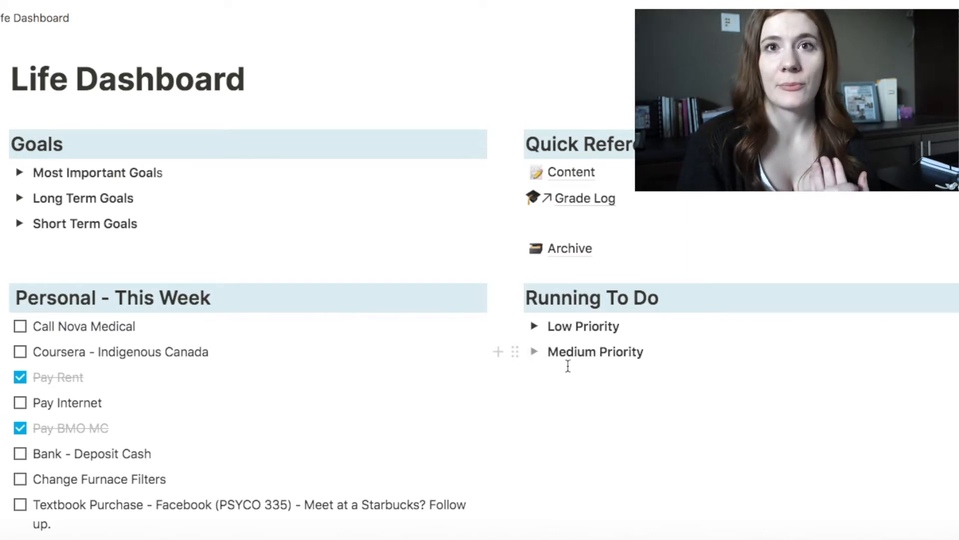
click(568, 375)
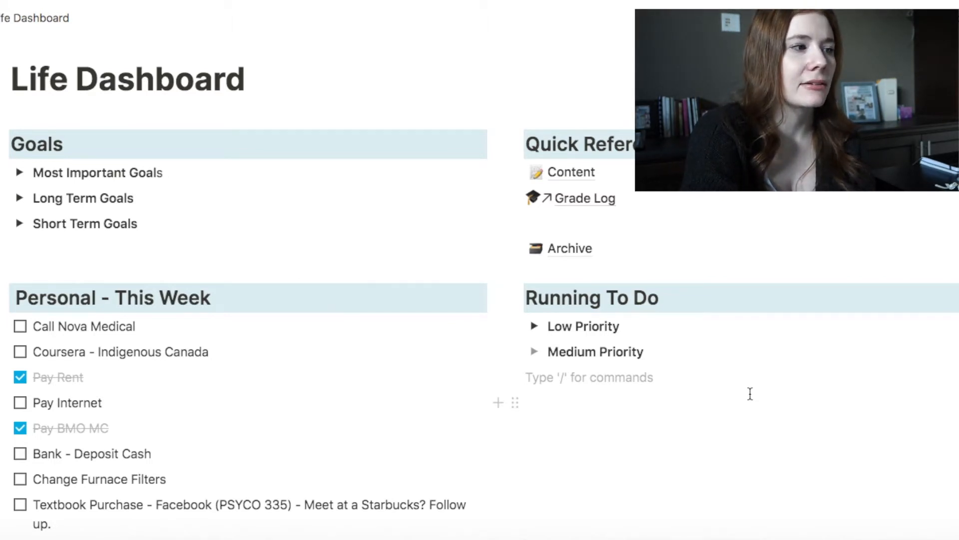
scroll(591, 327, down, 5)
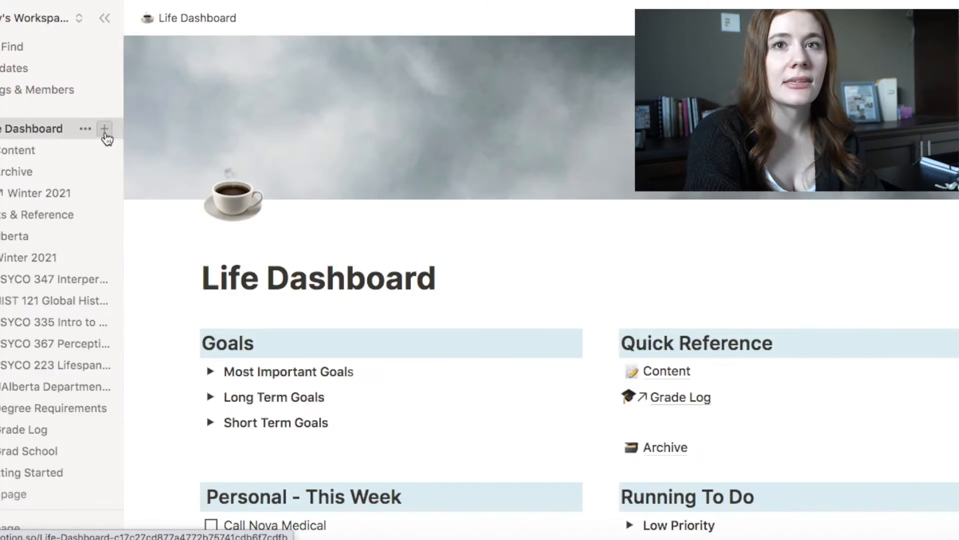
Step: Add an empty subpage under Life Dashboard, open it as a full page and hide the sidebar
click(104, 131)
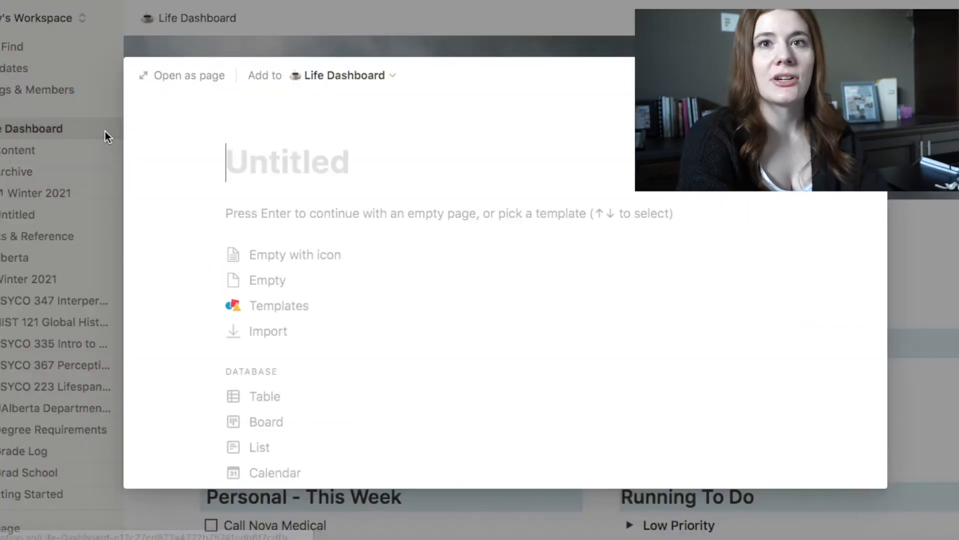
click(345, 293)
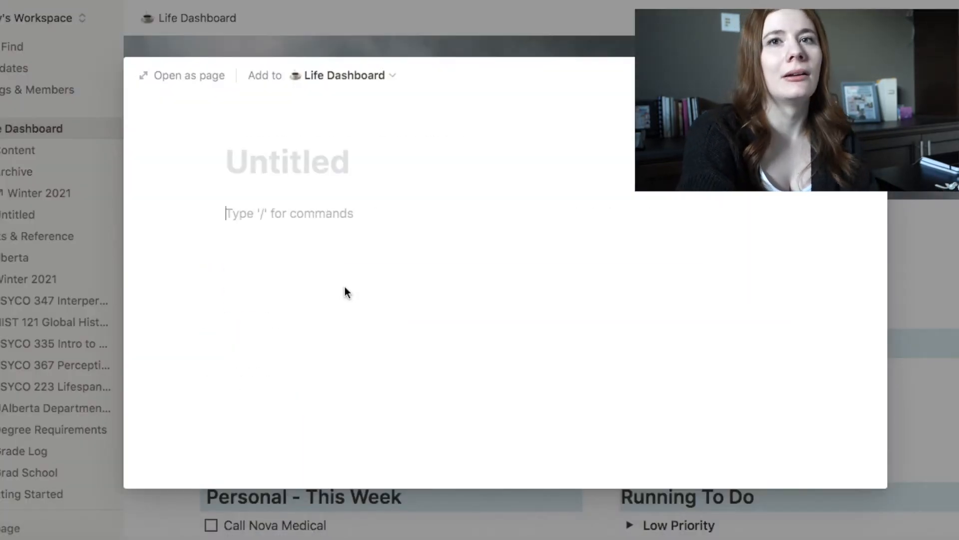
click(195, 76)
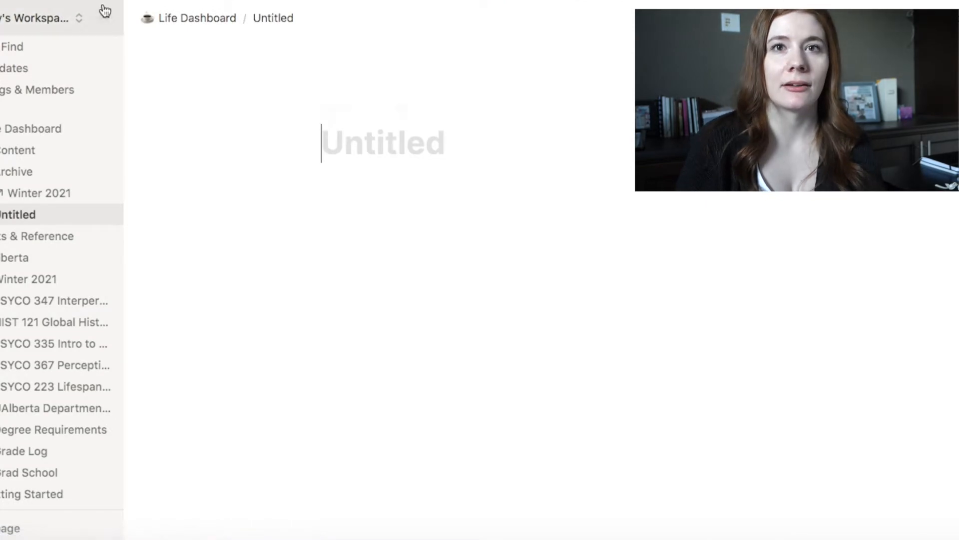
click(105, 18)
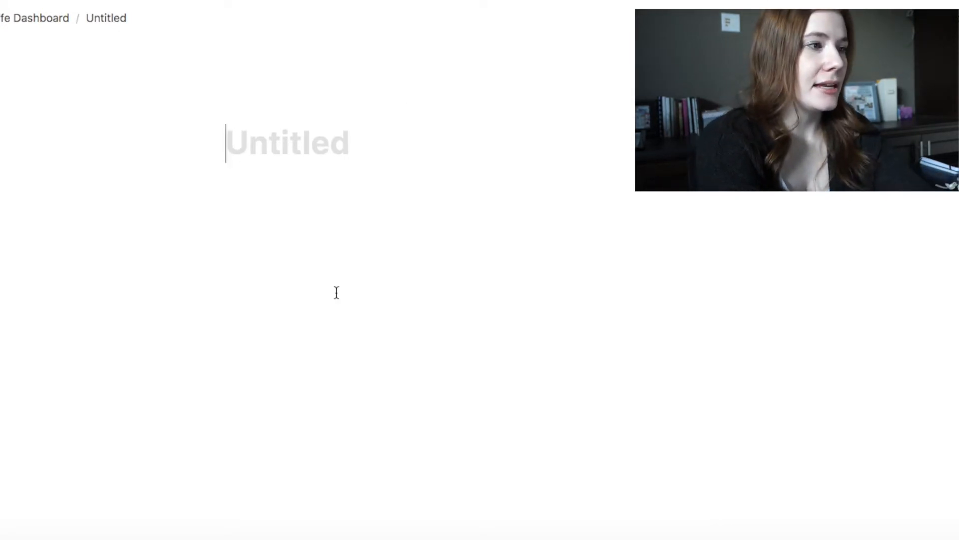
Step: Title the new page "Life Dashboard"
text(Life )
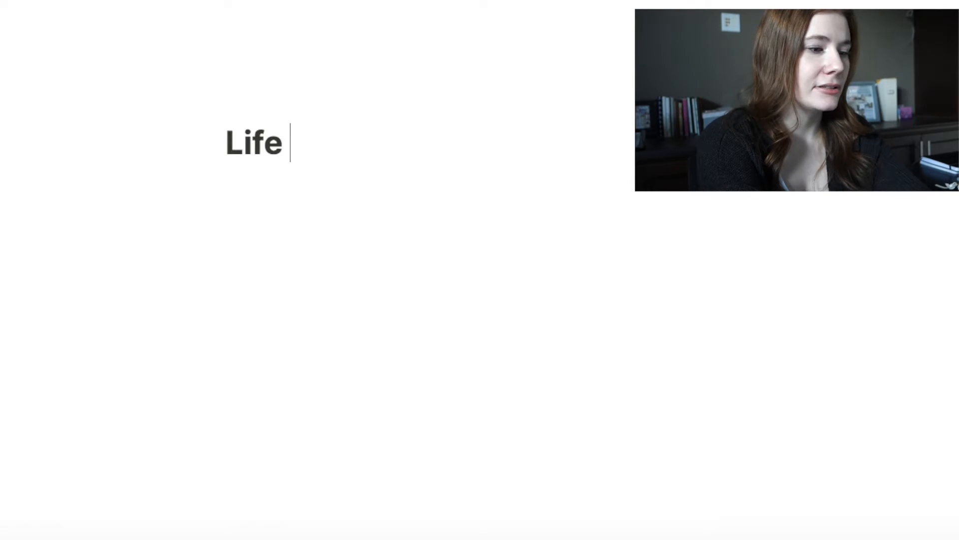
text(Disha)
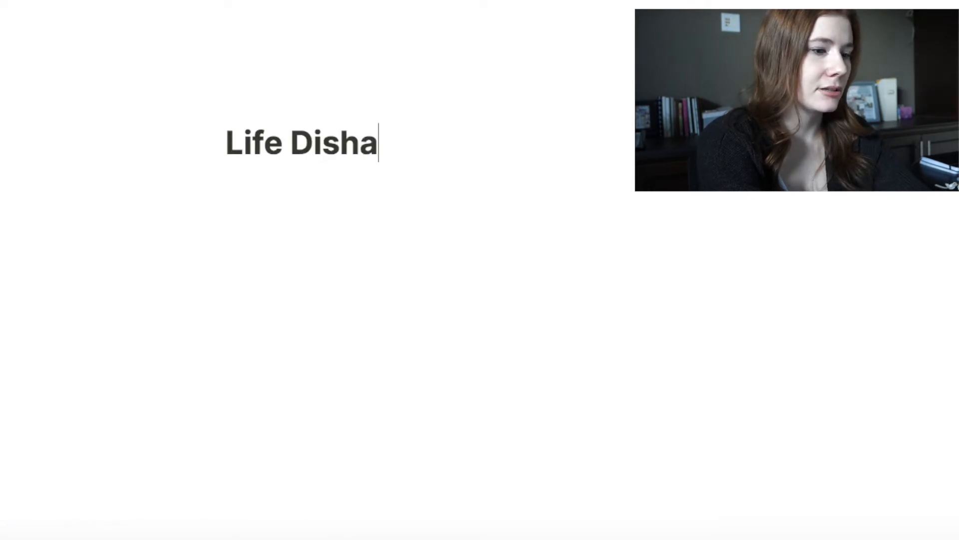
key(BackSpace)
key(BackSpace)
key(BackSpace)
key(BackSpace)
key(BackSpace)
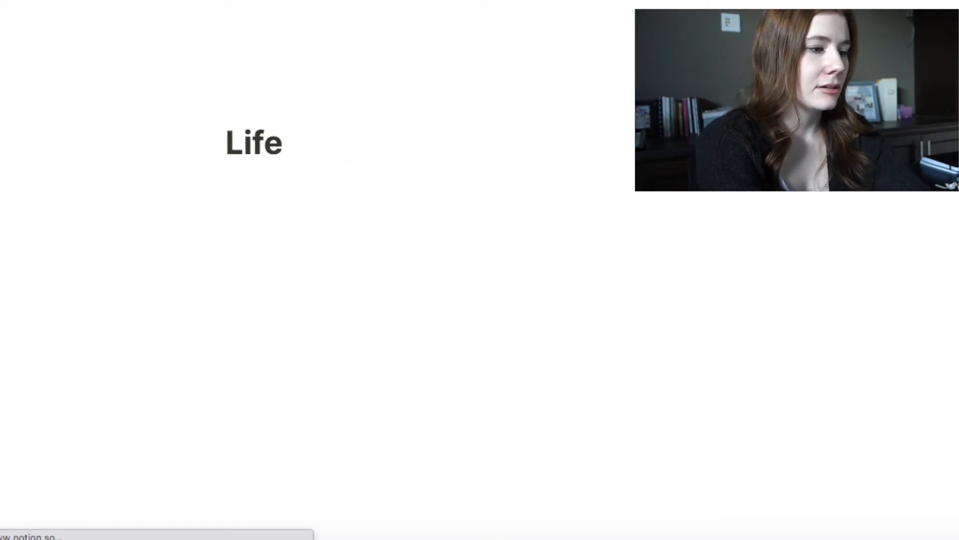
text(Dashboard)
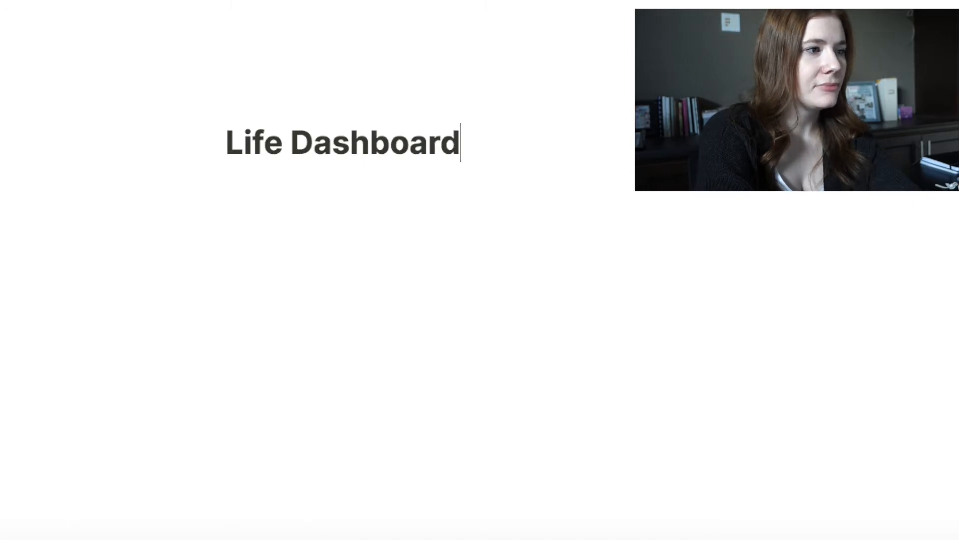
Step: Give the page a hot beverage emoji icon and a dark black-and-white cover image from an Unsplash search for "clouds"
click(238, 112)
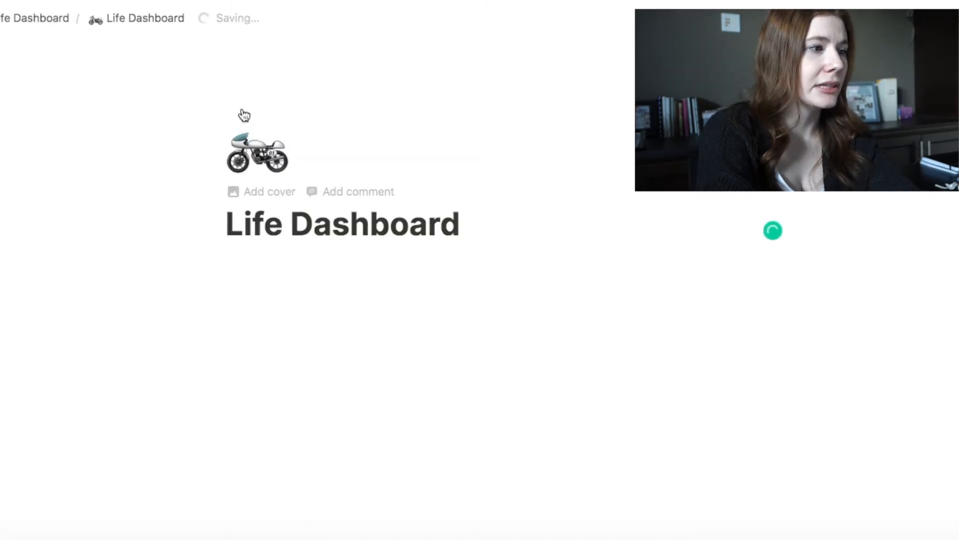
click(243, 166)
click(214, 284)
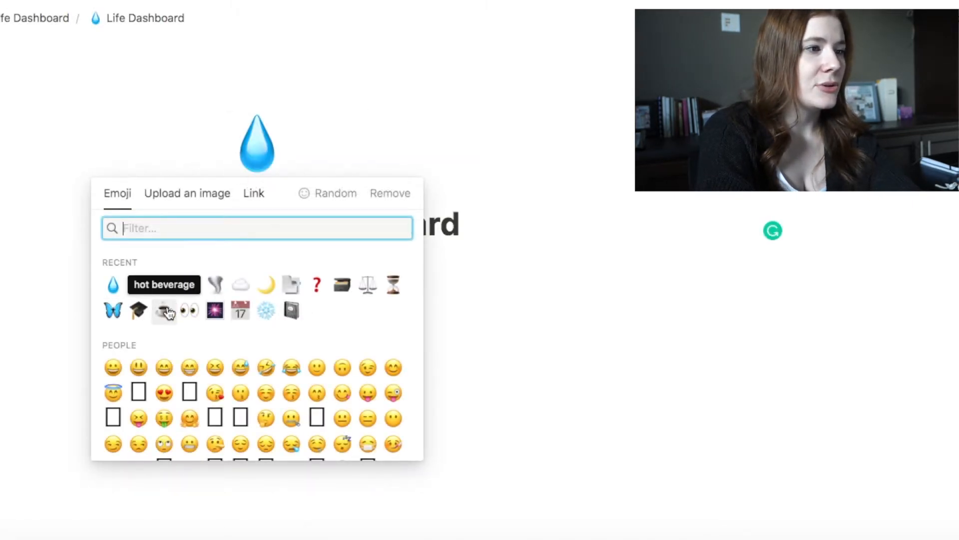
click(164, 310)
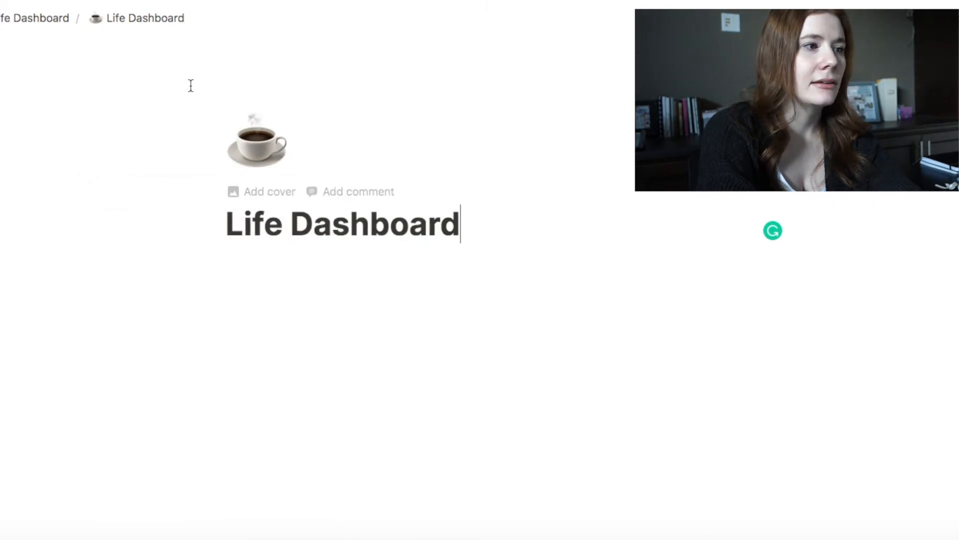
click(259, 200)
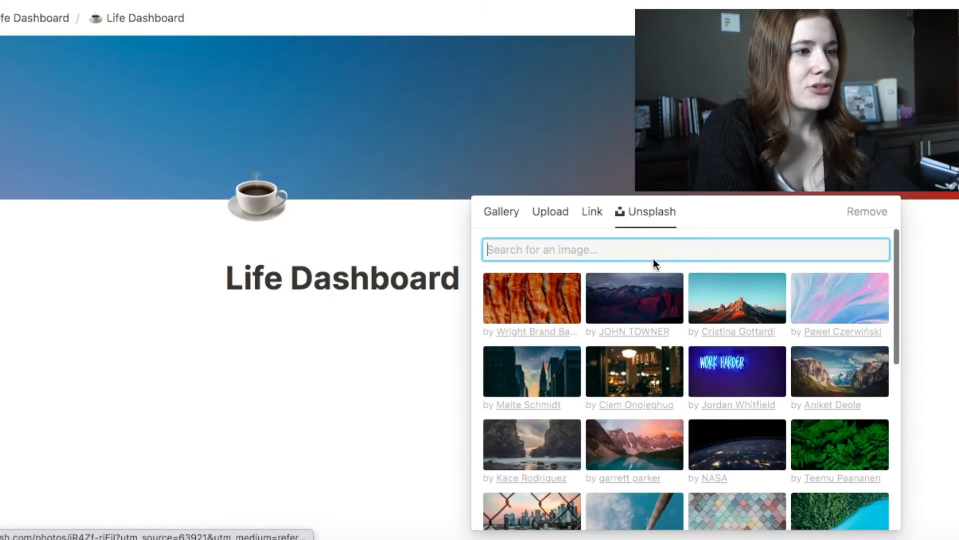
text(clouds)
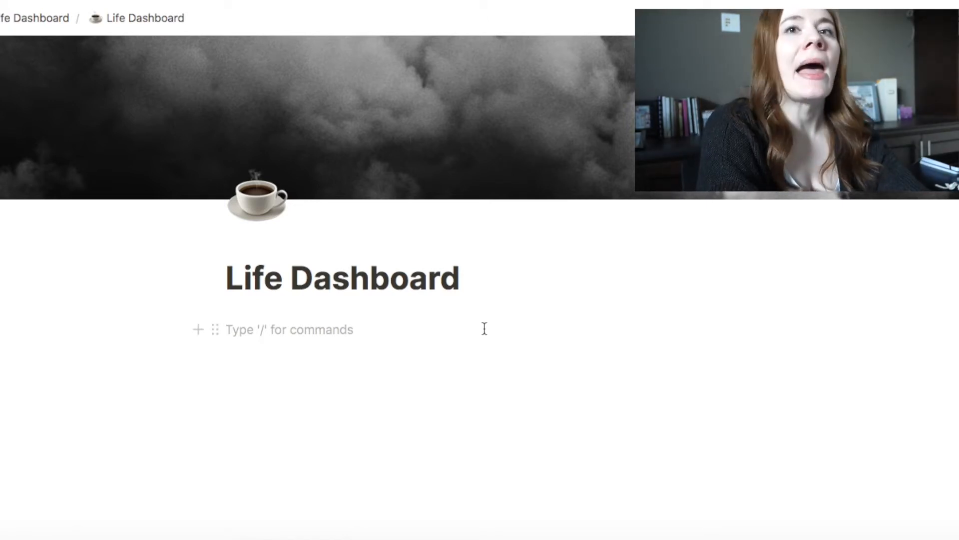
Step: Insert a Heading 2 block below the page title with the text "Goals"
text(/)
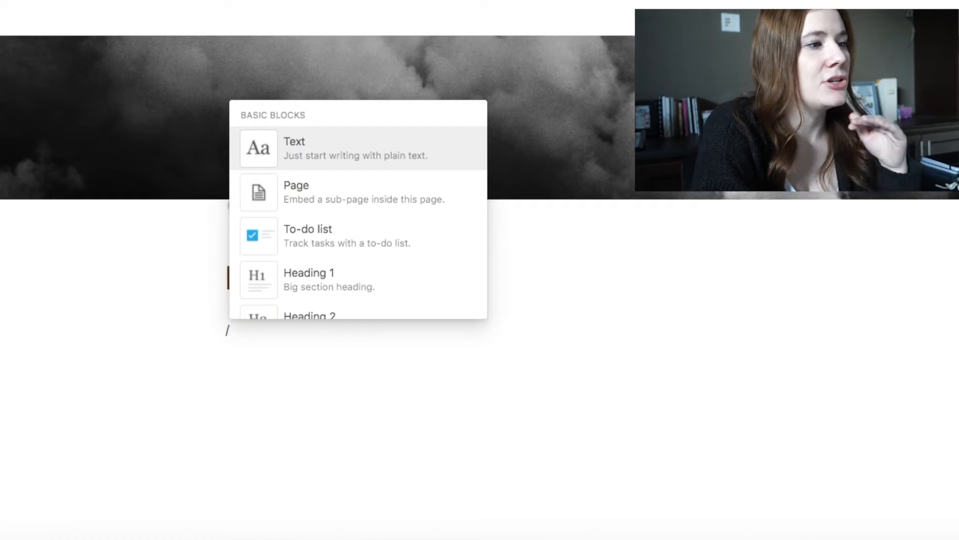
scroll(381, 204, down, 2)
scroll(381, 203, down, 10)
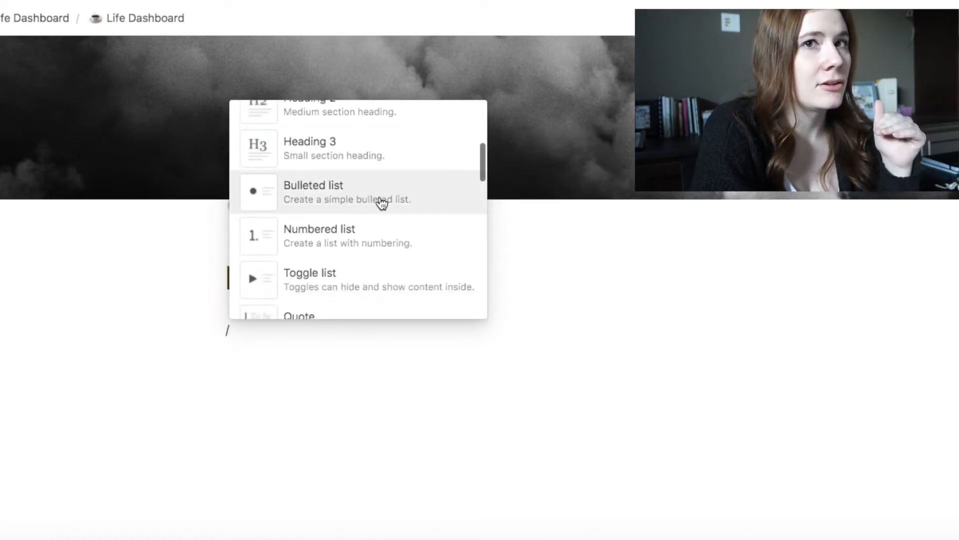
scroll(382, 204, up, 10)
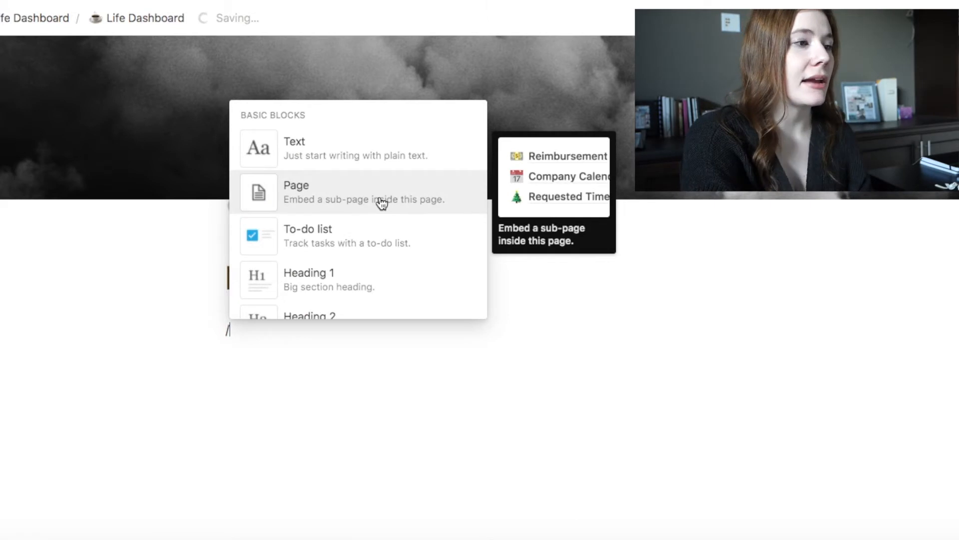
scroll(378, 203, down, 2)
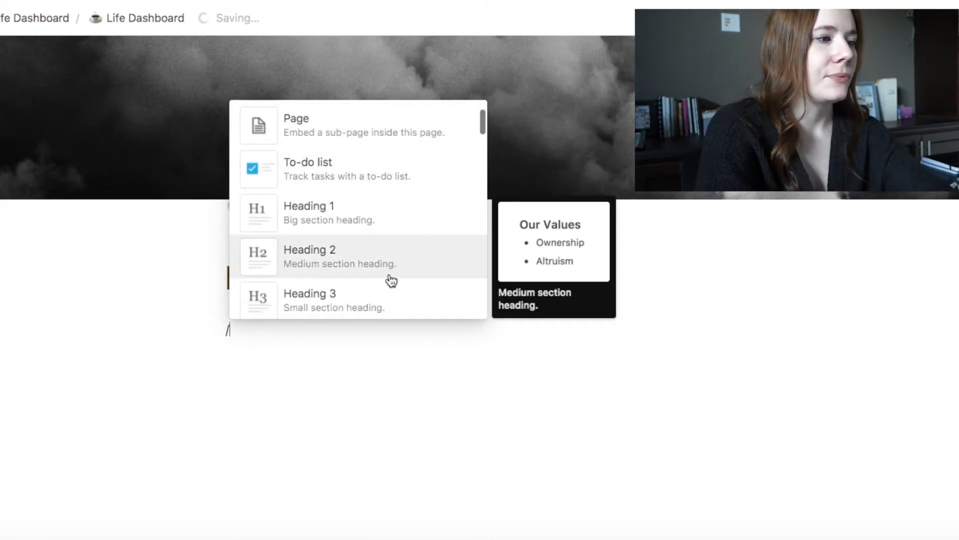
click(389, 275)
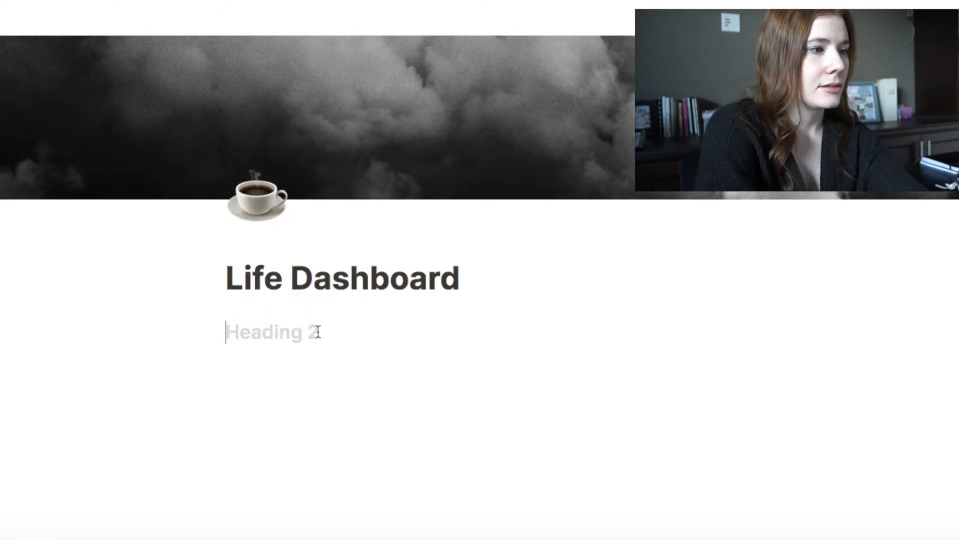
text(Goals)
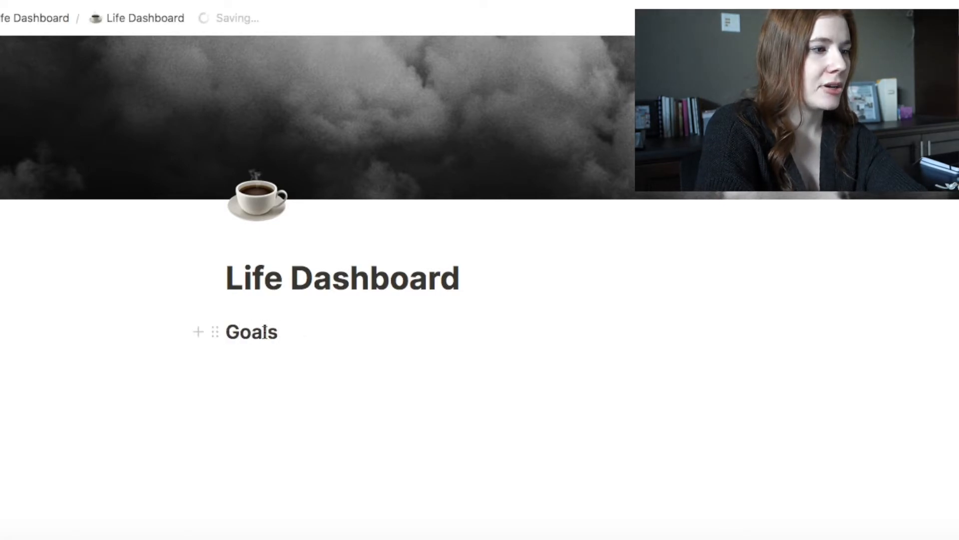
Step: Give the Goals heading a blue background
click(220, 339)
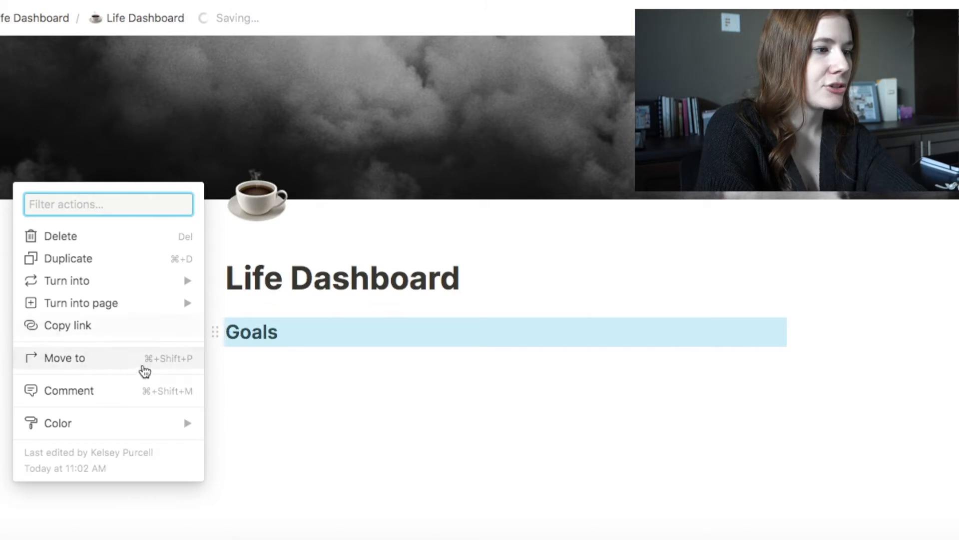
mouse_move(120, 433)
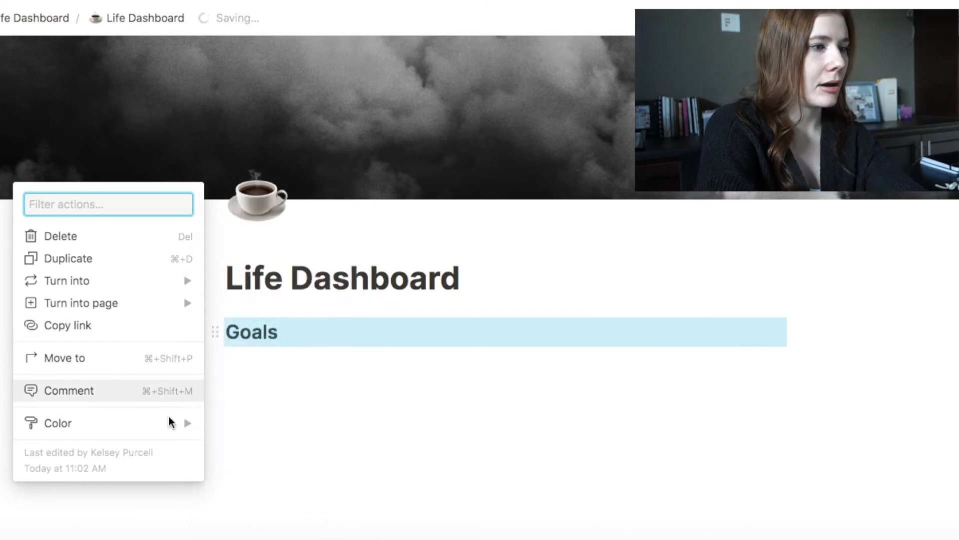
mouse_move(157, 430)
scroll(277, 423, down, 3)
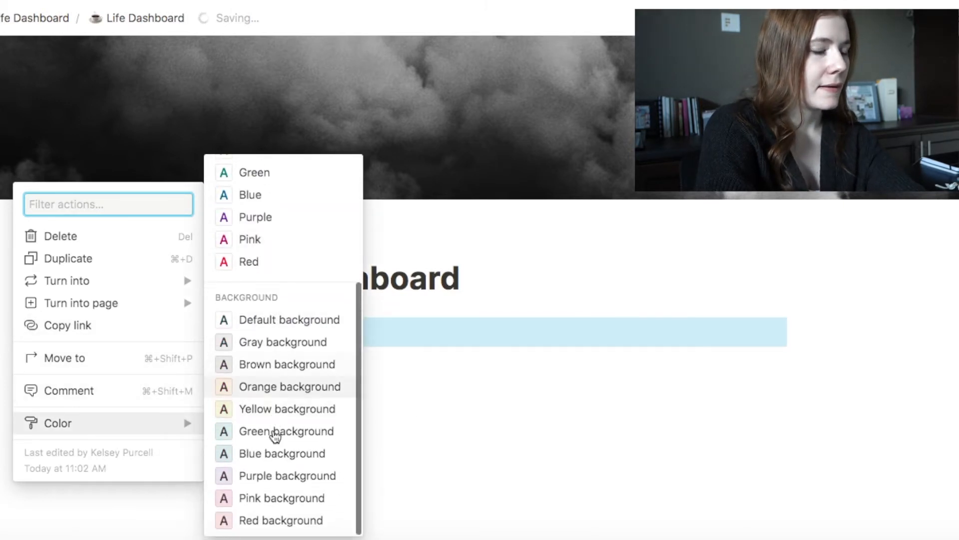
click(276, 453)
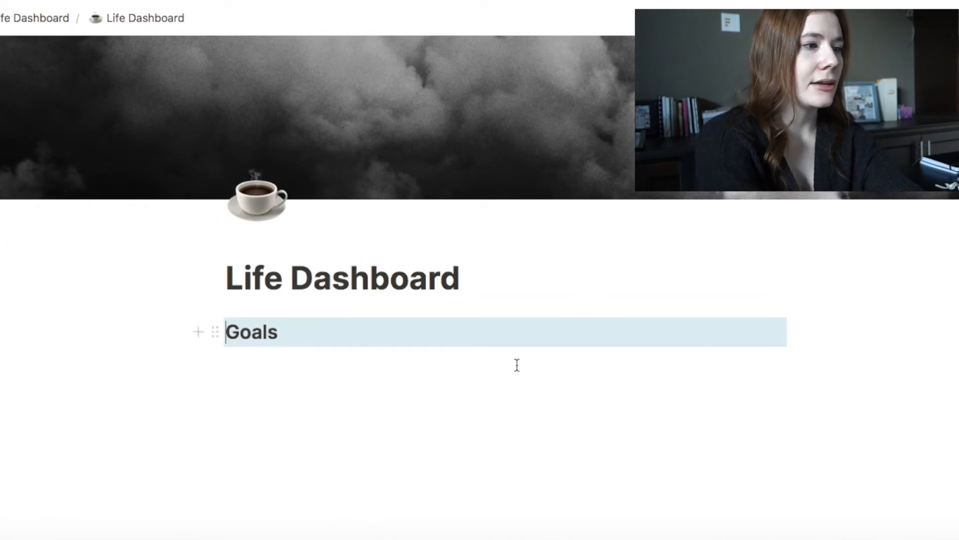
Step: Add a single toggle list item under the Goals heading with the text "Long term Goals"
click(475, 368)
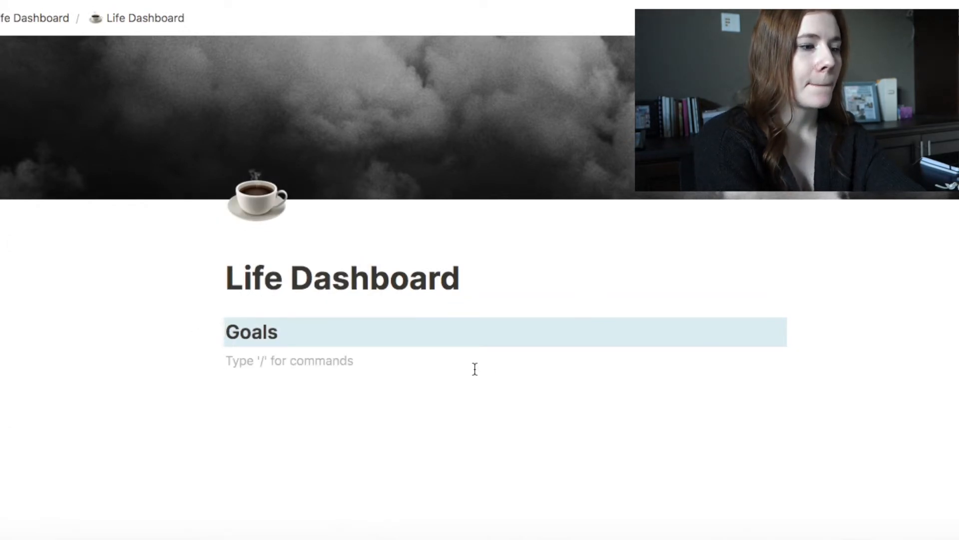
text(/)
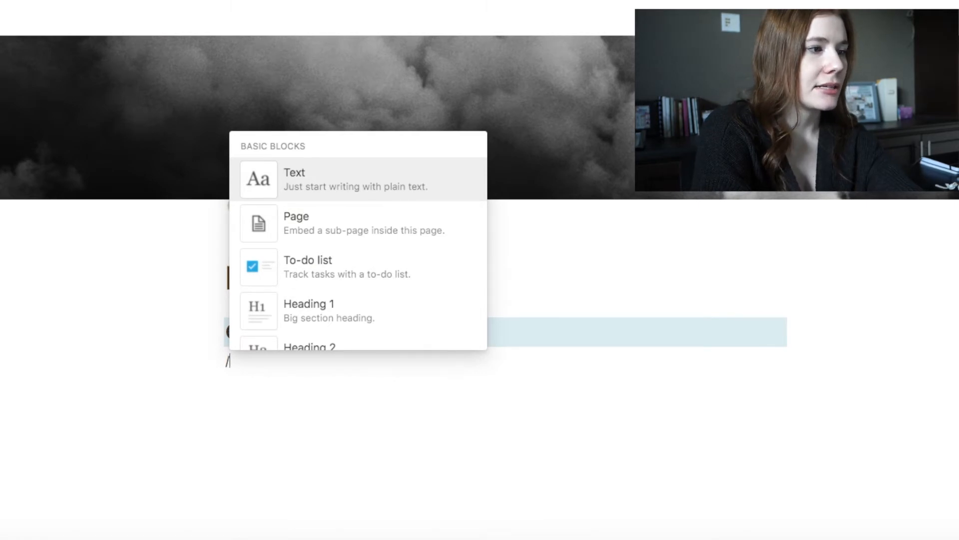
text(tog)
click(402, 188)
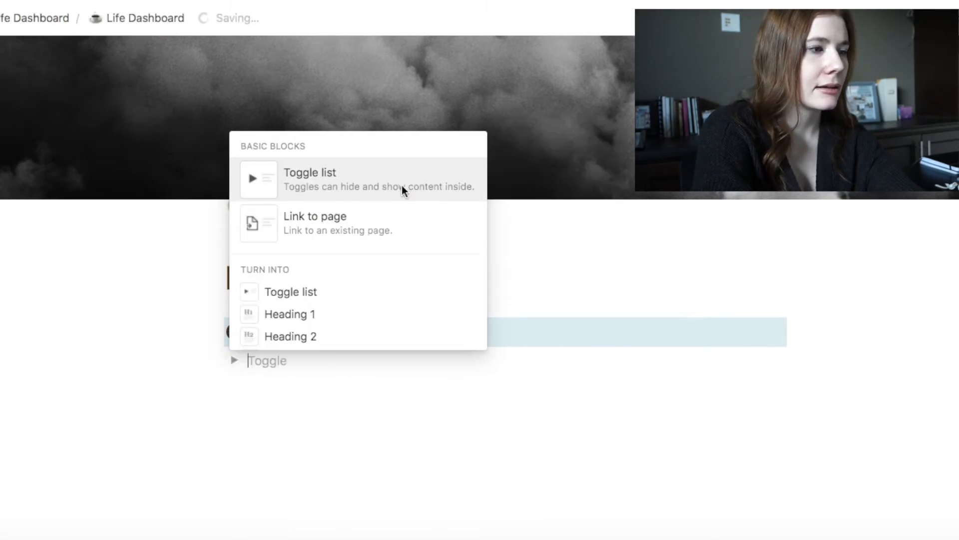
click(235, 361)
click(236, 362)
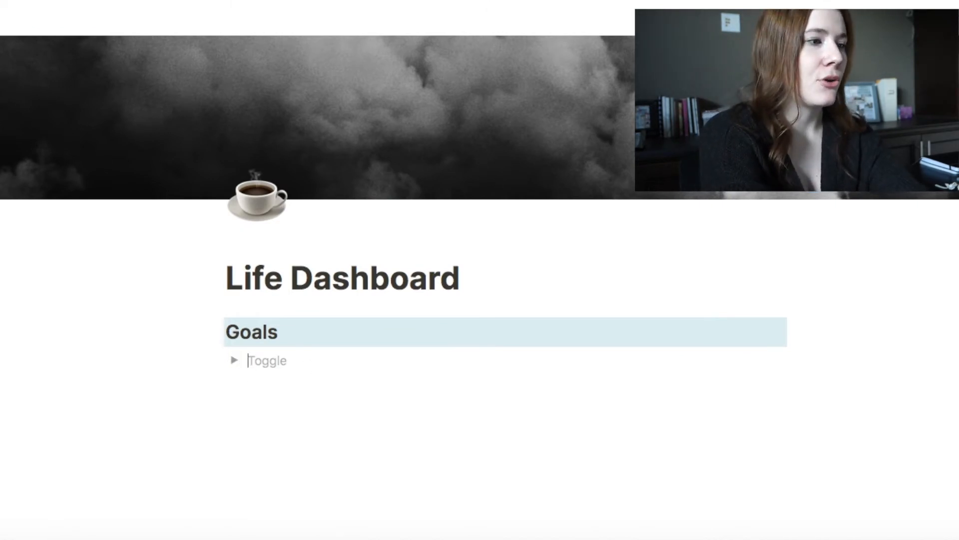
text(Long term Goals)
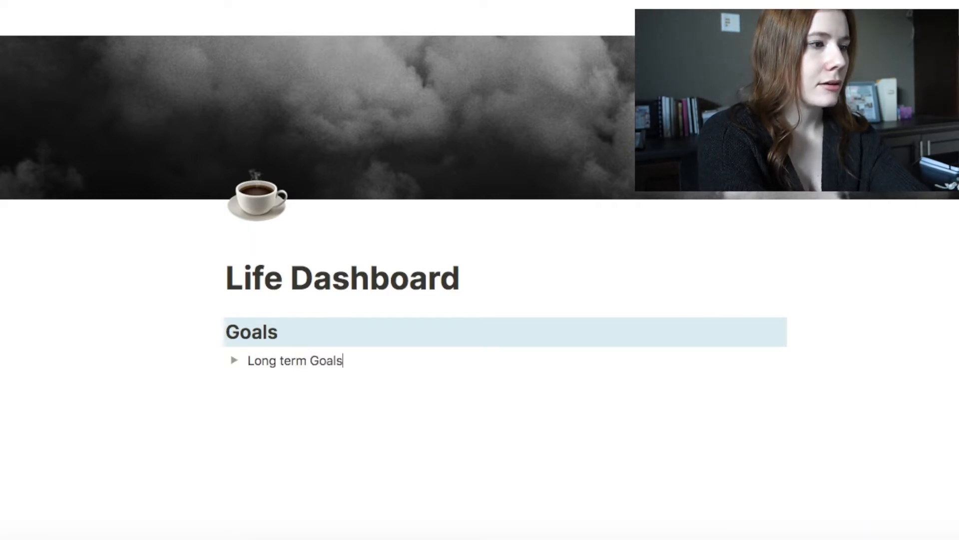
key(Return)
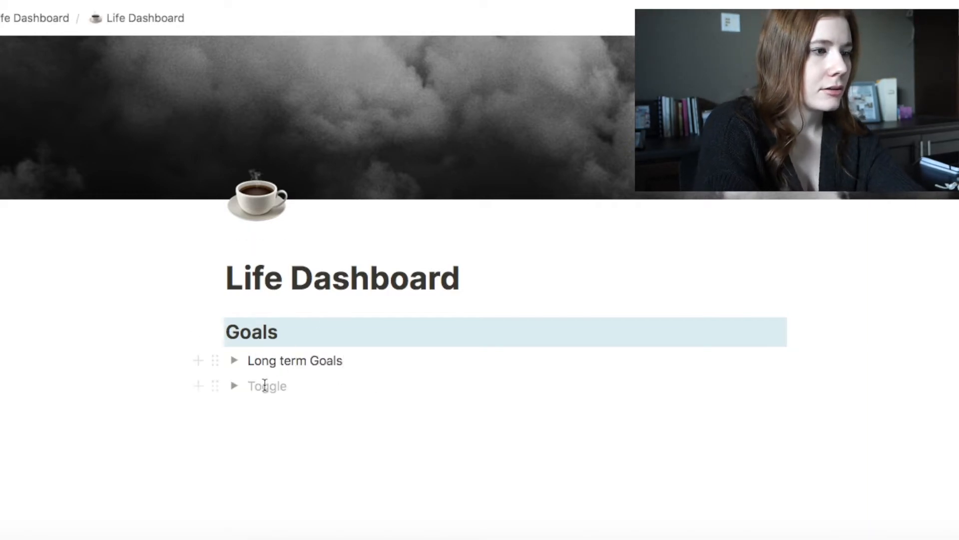
key(BackSpace)
key(BackSpace)
Step: Expand the long-term goals toggle and add a to-do item inside it reading "Complete Degree Check"
click(234, 360)
click(270, 386)
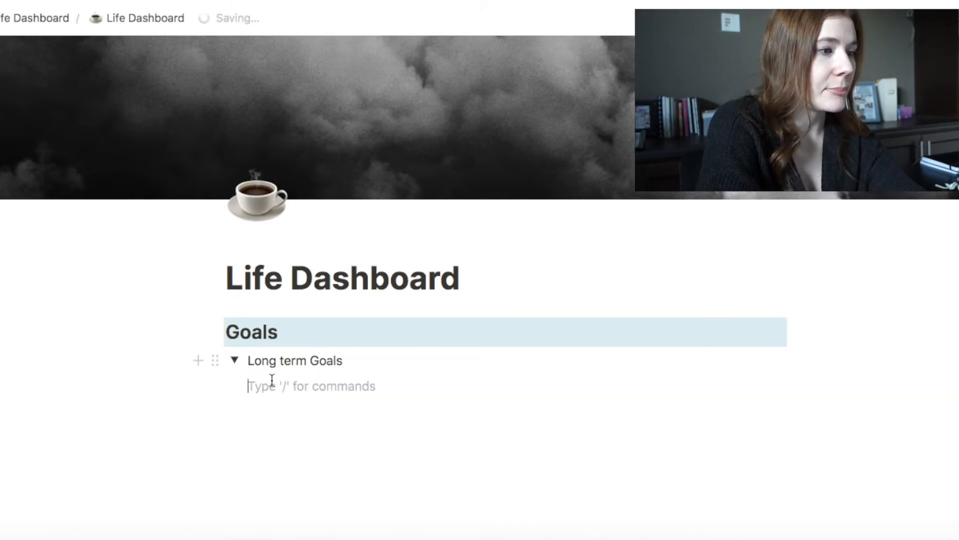
text(/)
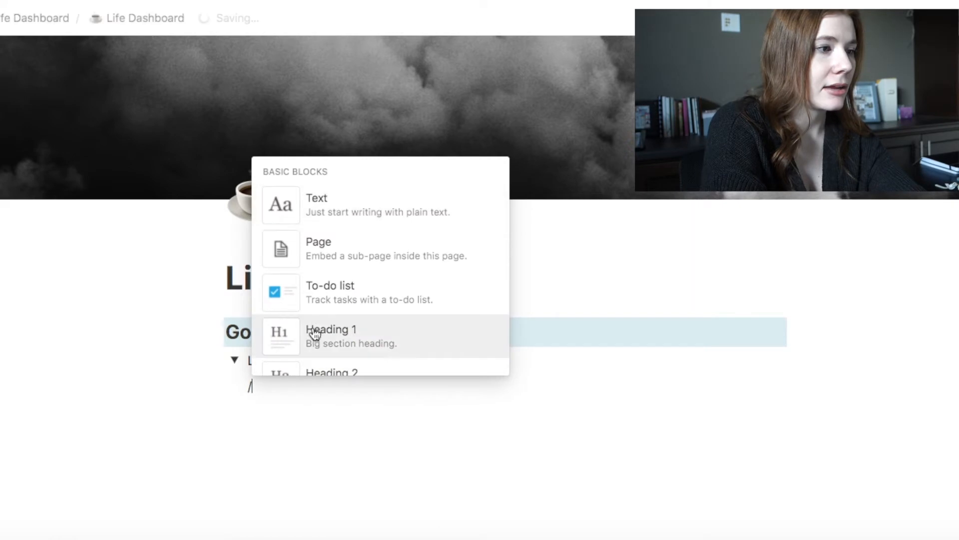
click(315, 298)
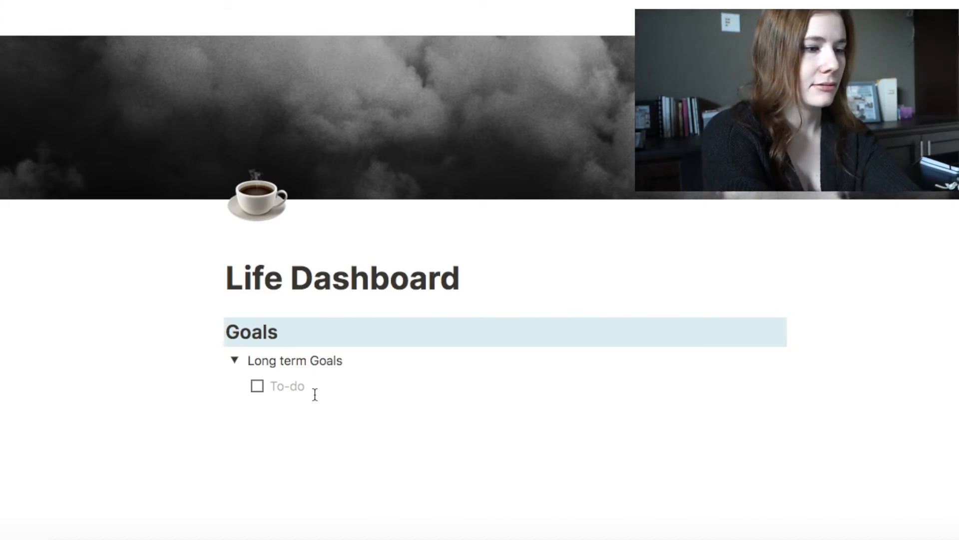
text(Complete Degree Check)
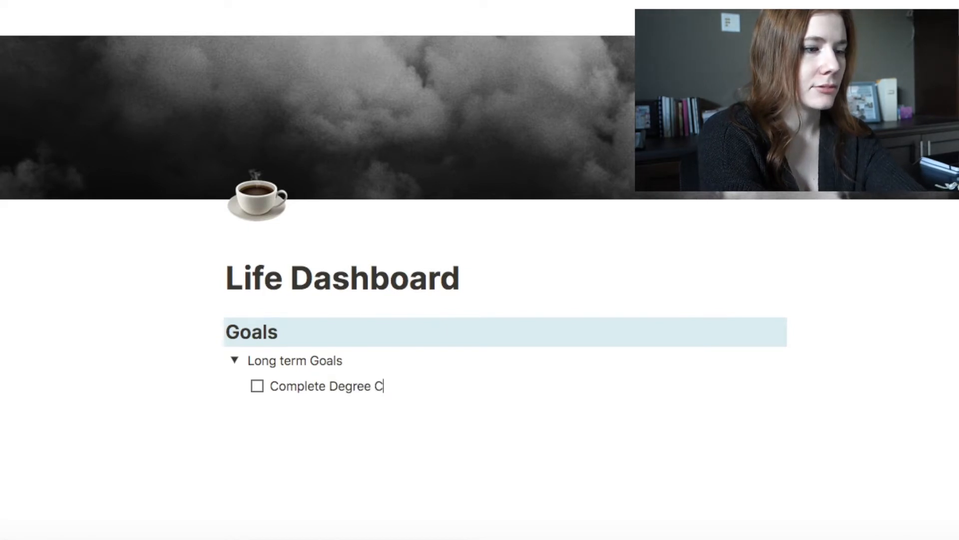
Step: Capitalise the second word of the toggle title so it reads "Long Term Goals"
click(285, 361)
key(BackSpace)
text(T)
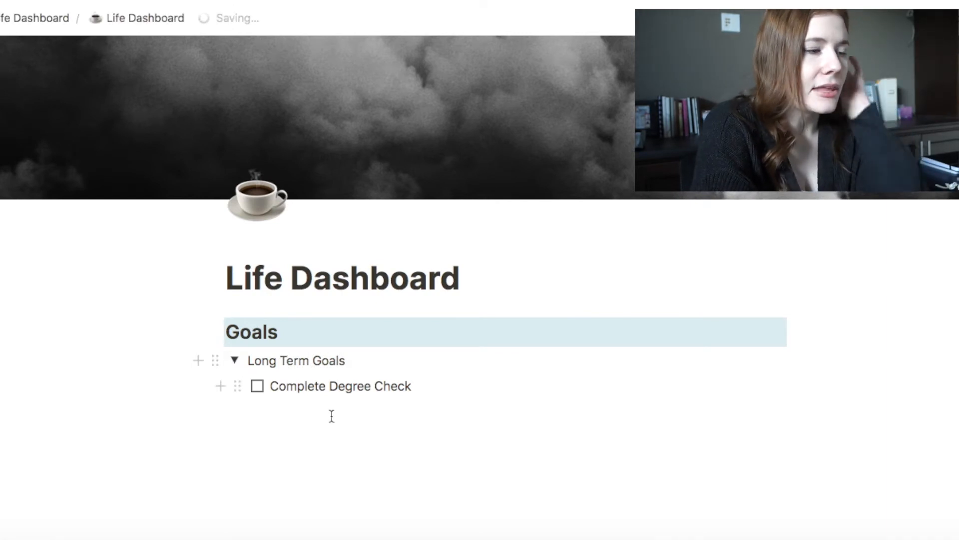
Step: Collapse the Long Term Goals toggle and make its title bold
scroll(341, 428, down, 1)
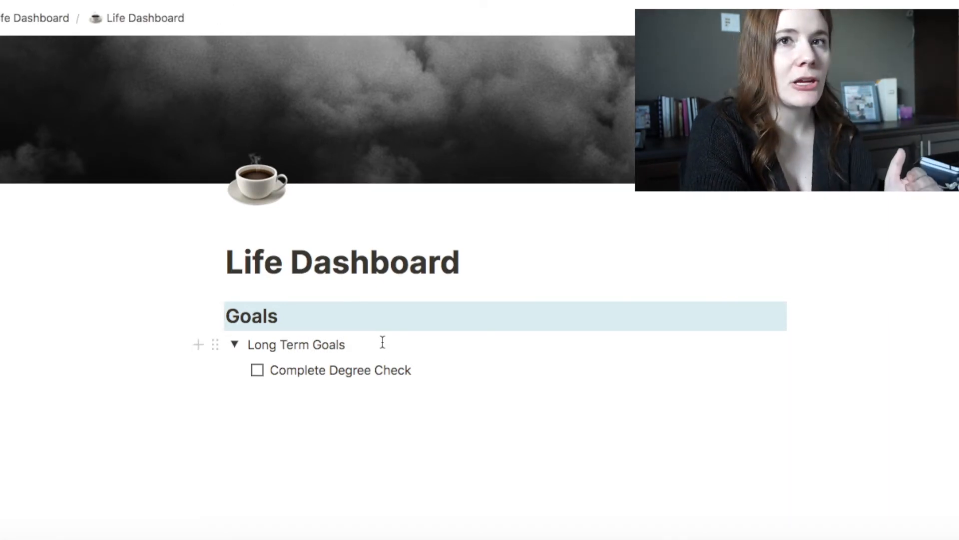
click(235, 345)
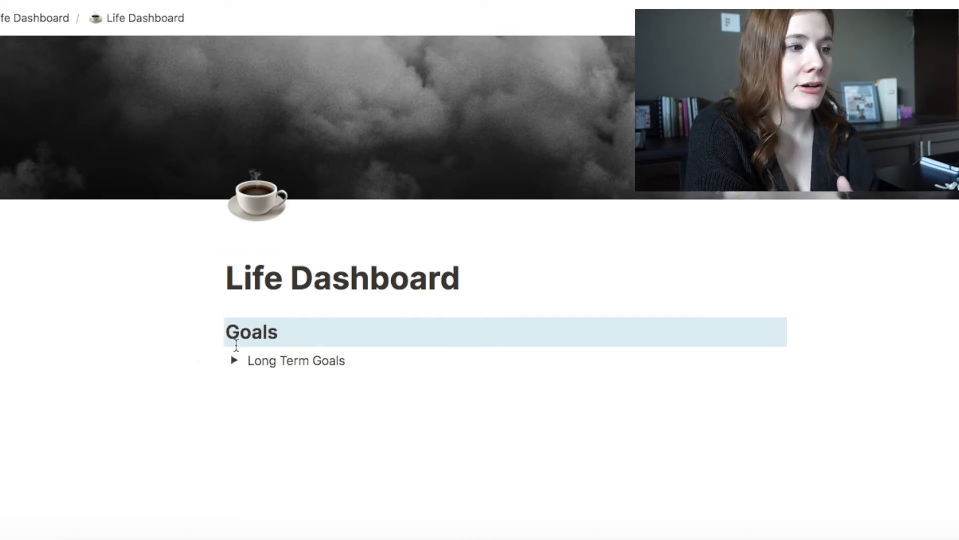
drag(365, 356, 251, 361)
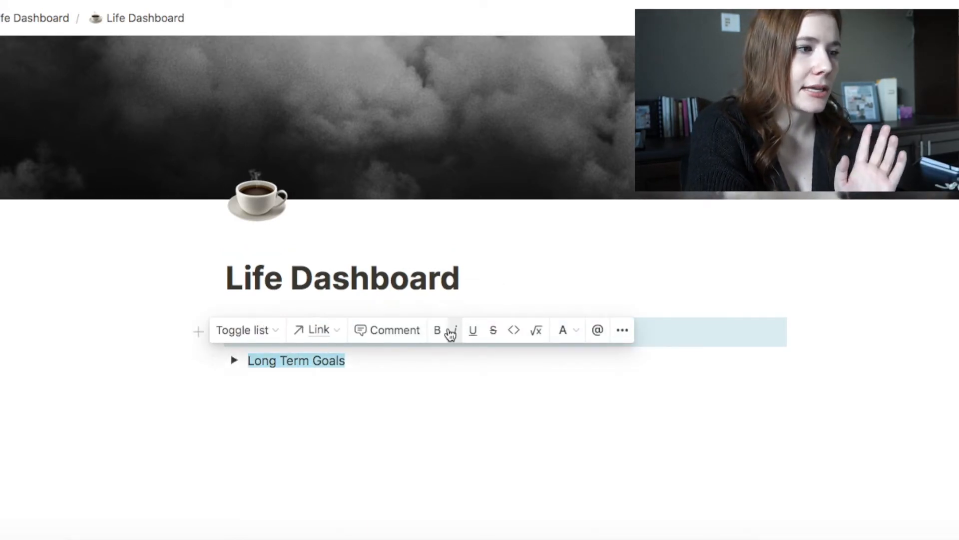
click(437, 330)
Step: Below the Long Term Goals toggle, leave a blank line and insert a Heading 2 block with the text "This Week"
click(439, 411)
scroll(439, 411, down, 1)
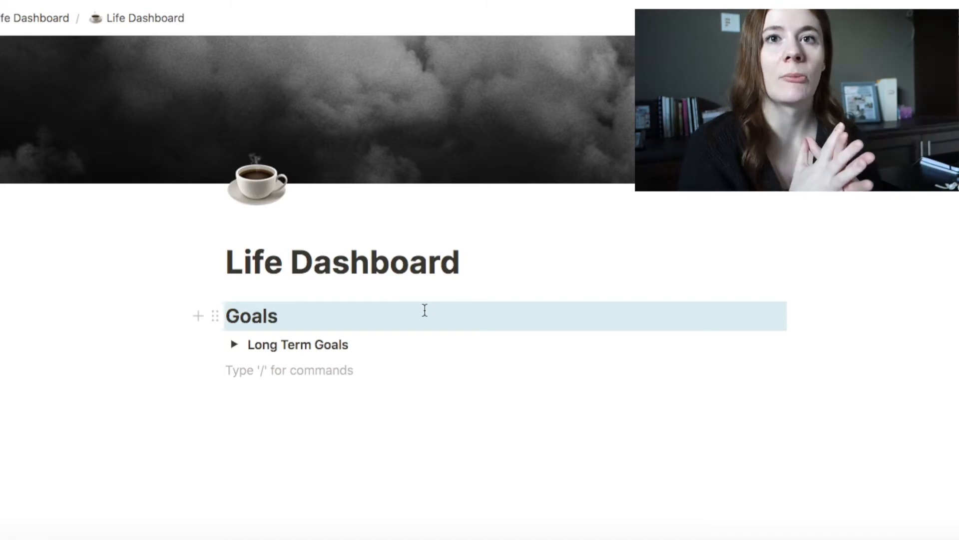
key(Return)
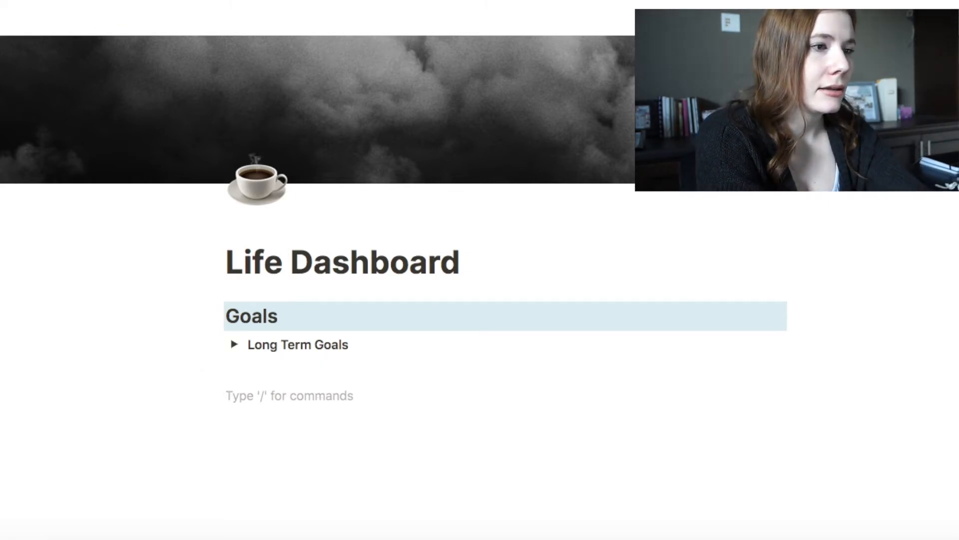
text(T)
key(BackSpace)
text(/)
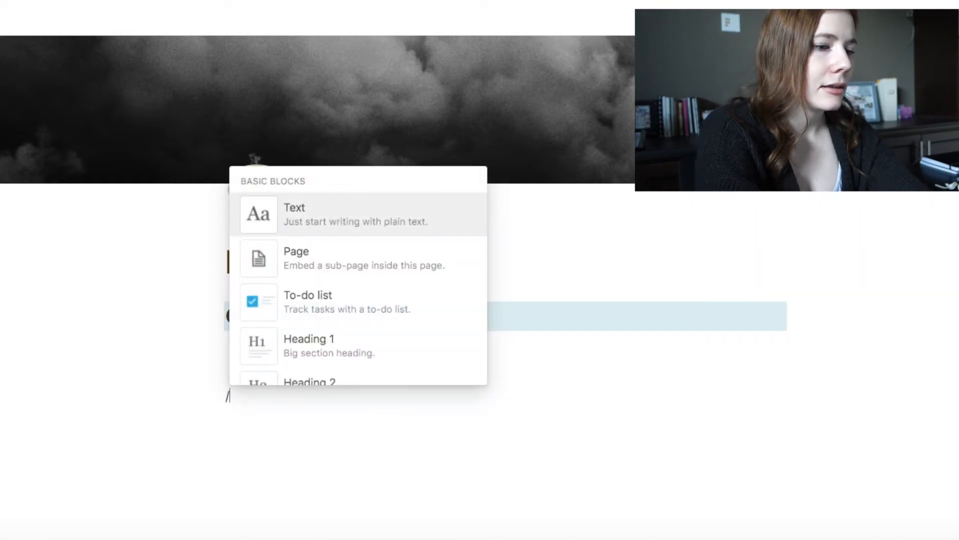
text(h3)
key(BackSpace)
text(2)
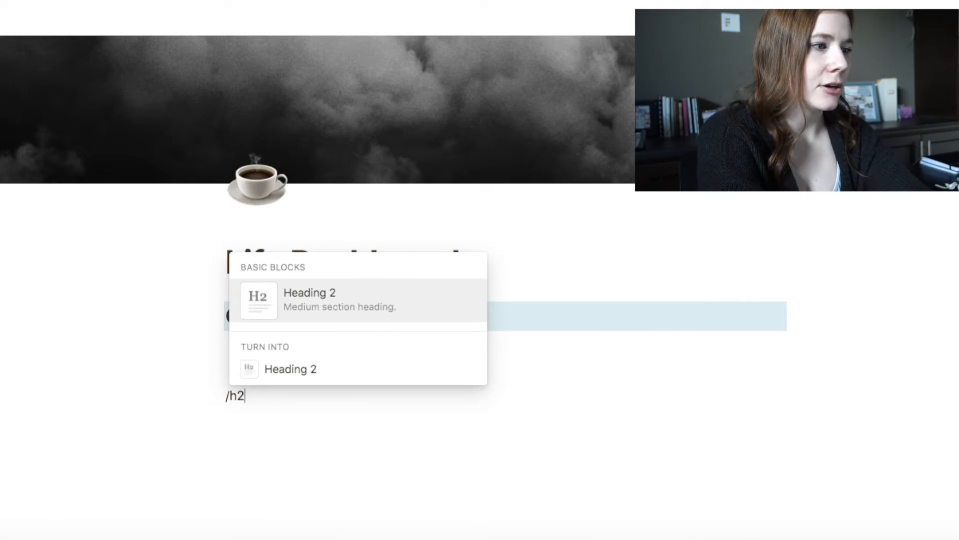
key(Return)
text(This Week)
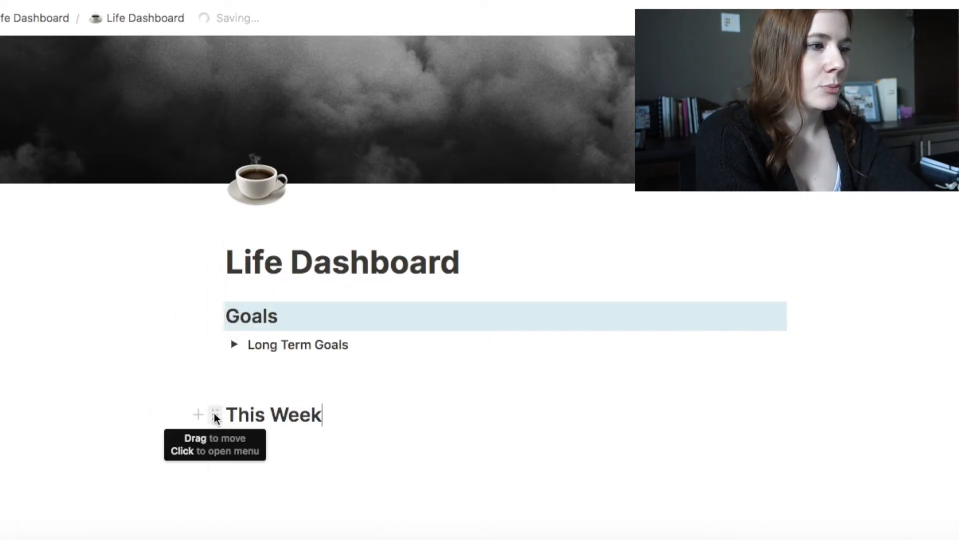
Step: Give the This Week heading a blue background
click(215, 414)
mouse_move(158, 482)
scroll(281, 483, down, 4)
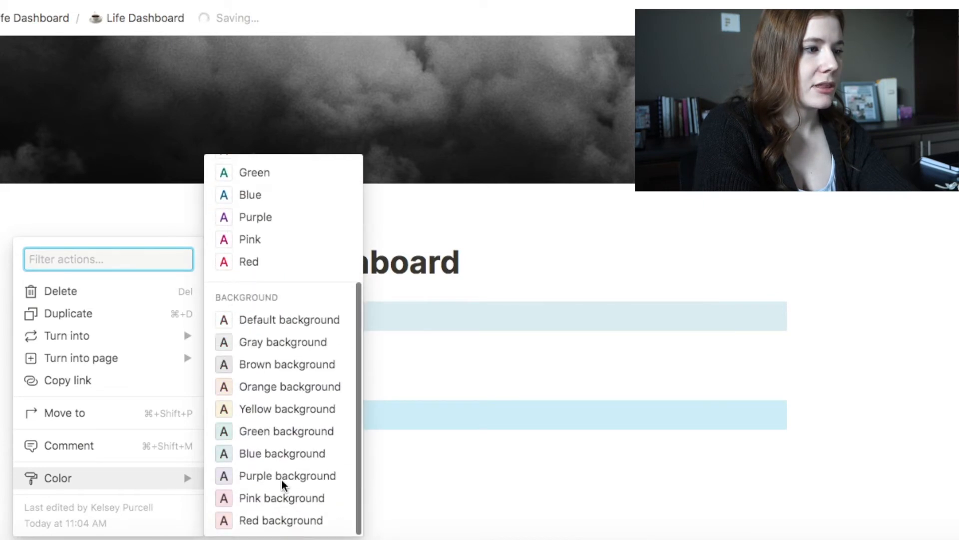
click(279, 449)
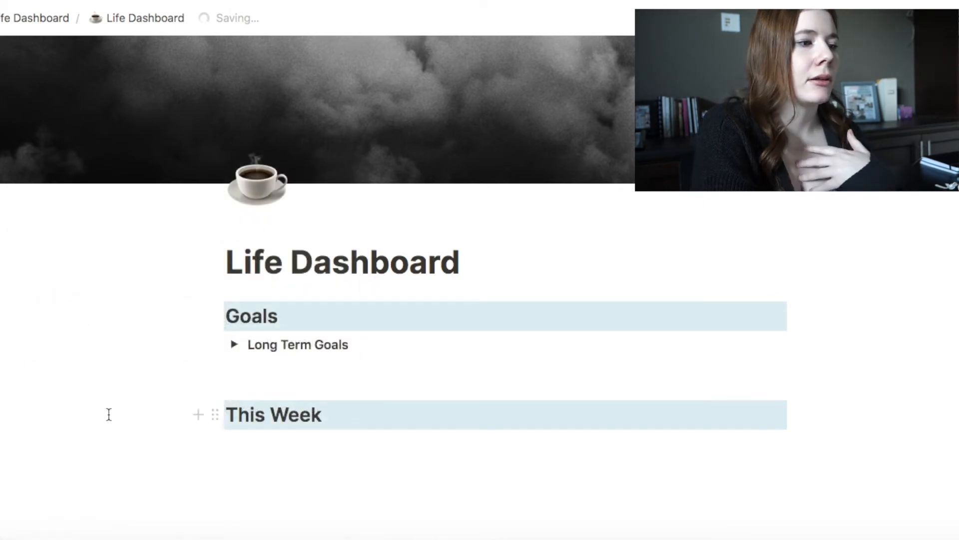
Step: Move the This Week heading into a second column to the right of the Goals heading
scroll(351, 295, down, 2)
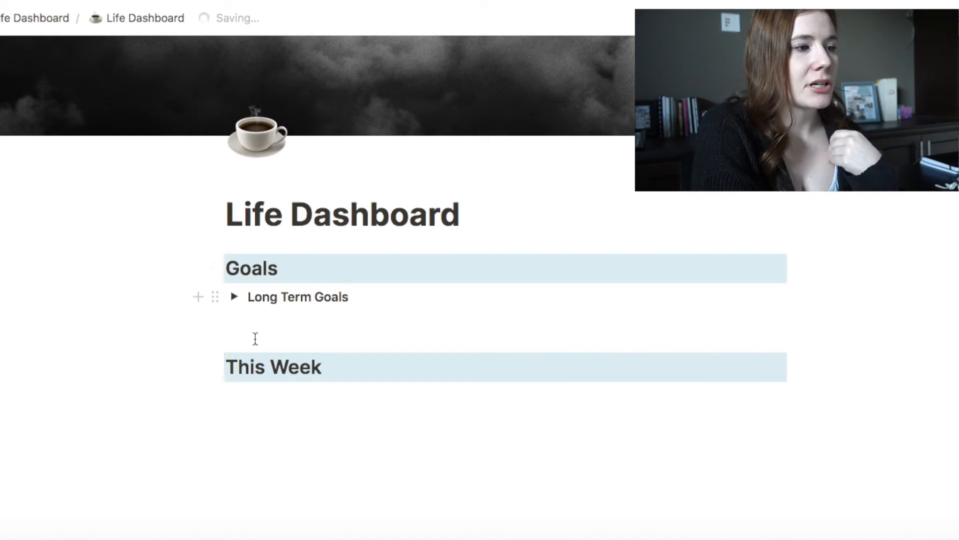
drag(215, 366, 889, 253)
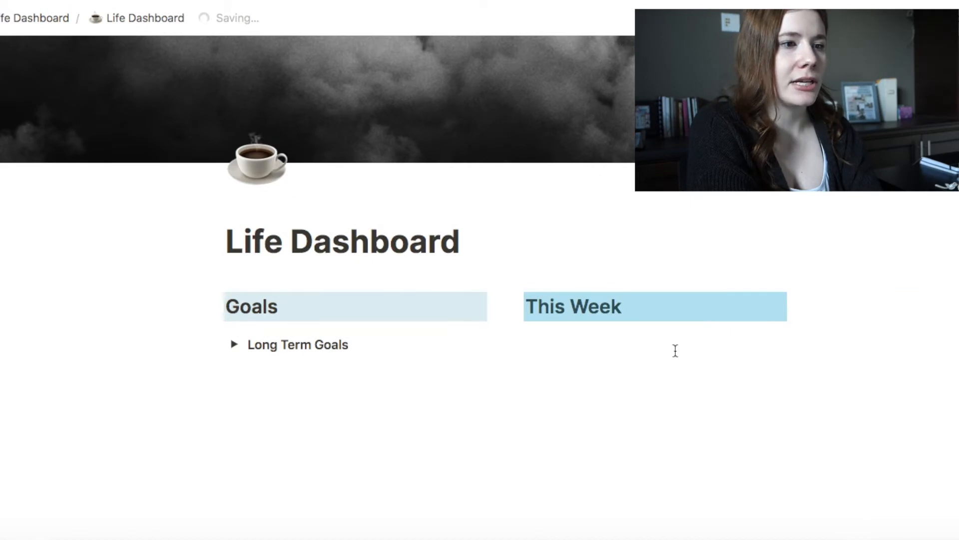
click(690, 343)
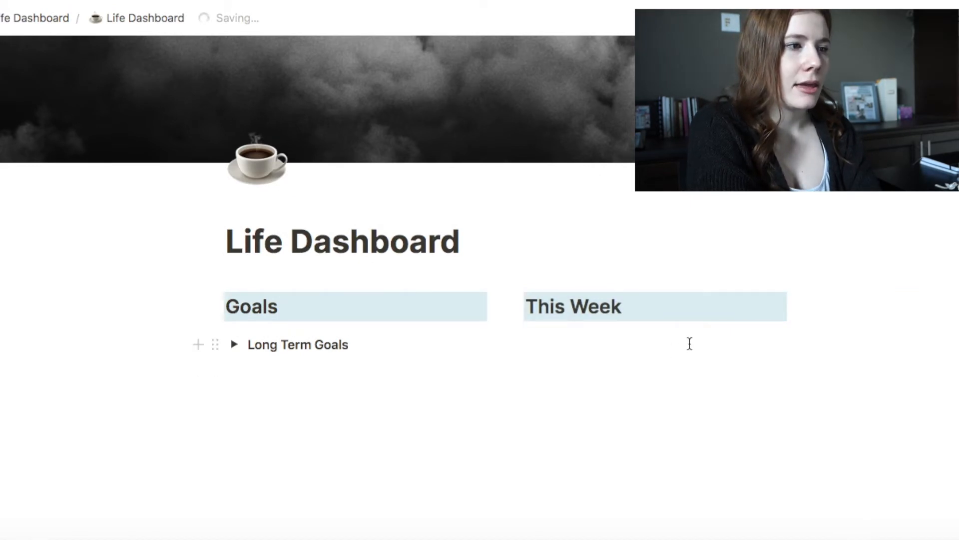
Step: Add a to-do item under the This Week heading reading "Call Doctor's Office"
click(590, 230)
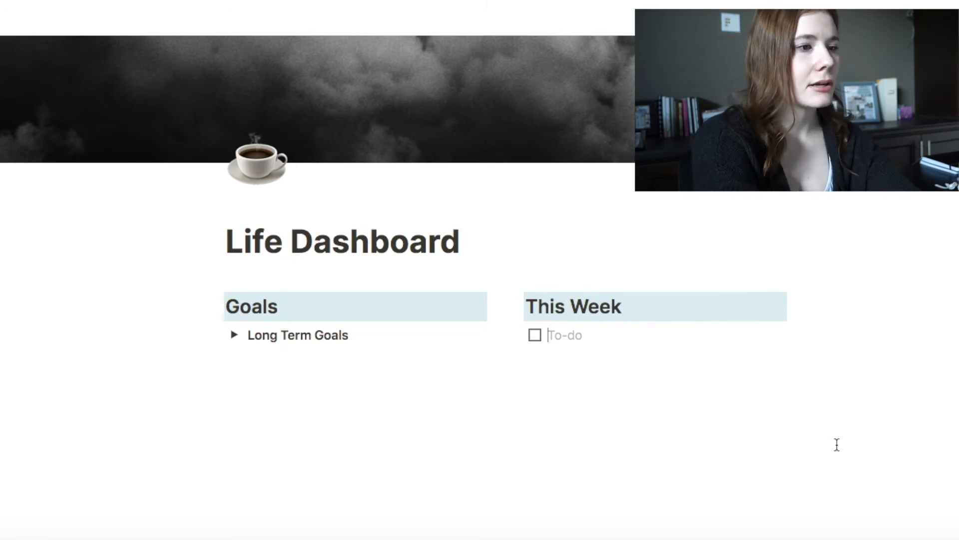
text(Call Doctor's Office)
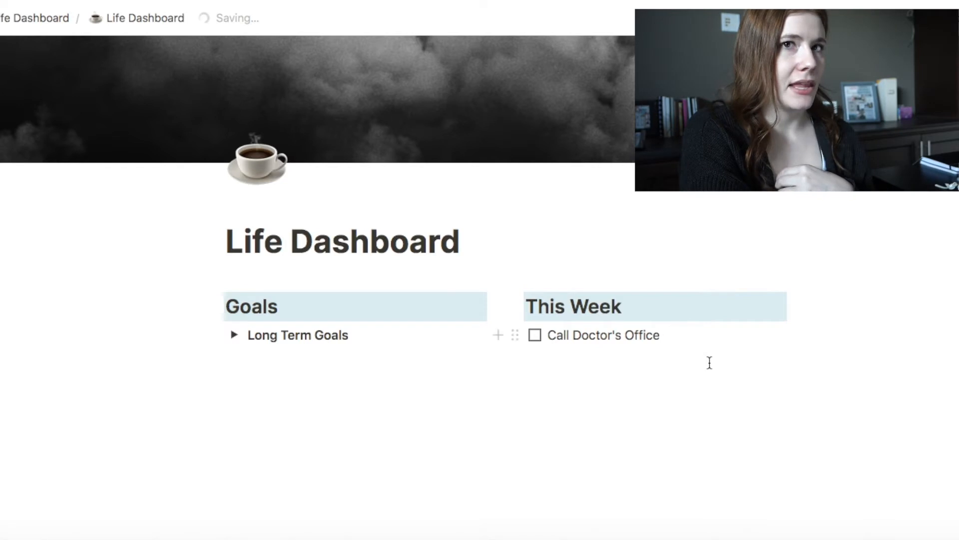
click(536, 336)
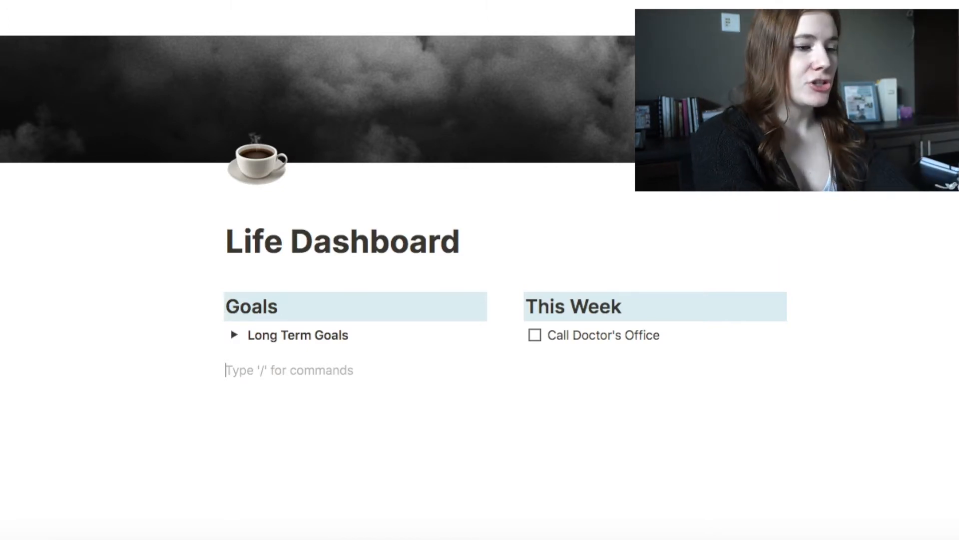
Step: Insert a Heading 3 block below the two columns with the text "References"
text(/)
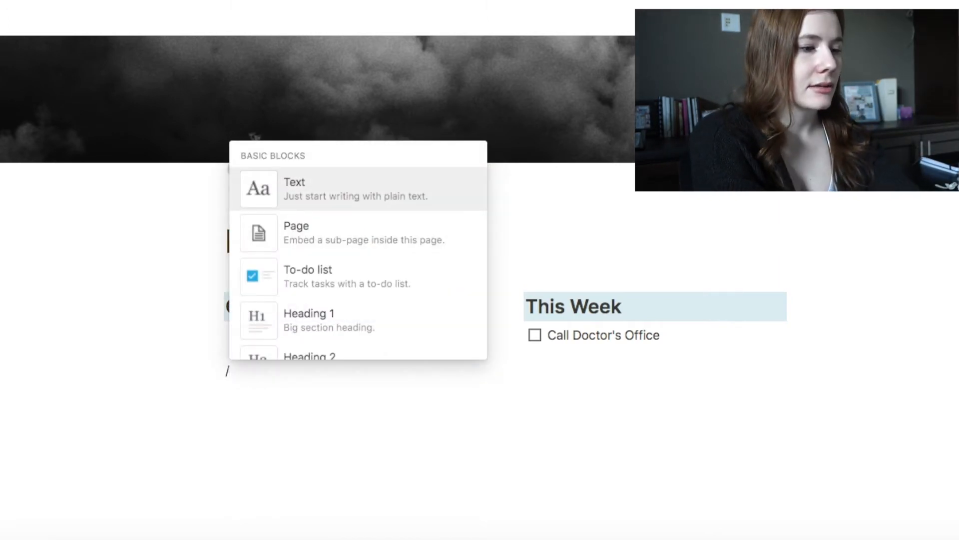
text(h3)
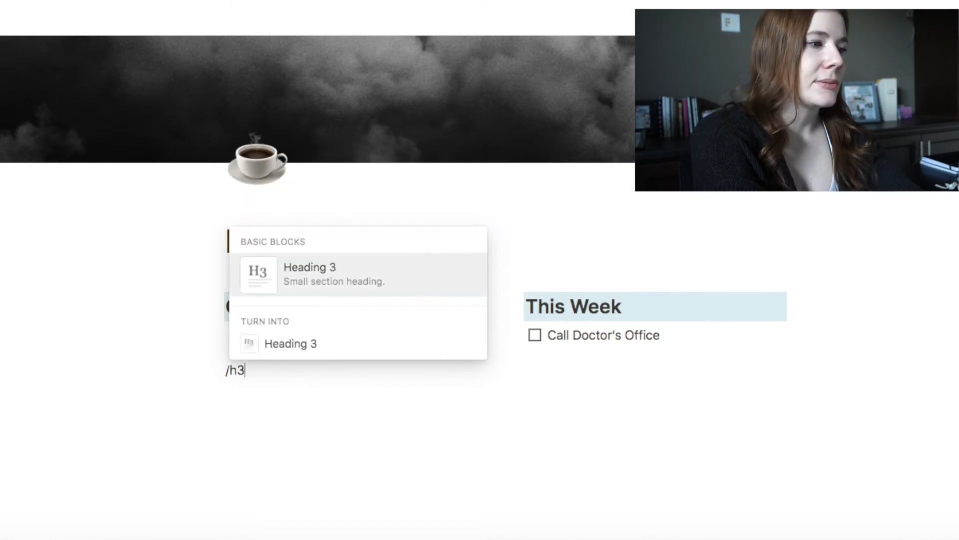
key(Return)
text(References)
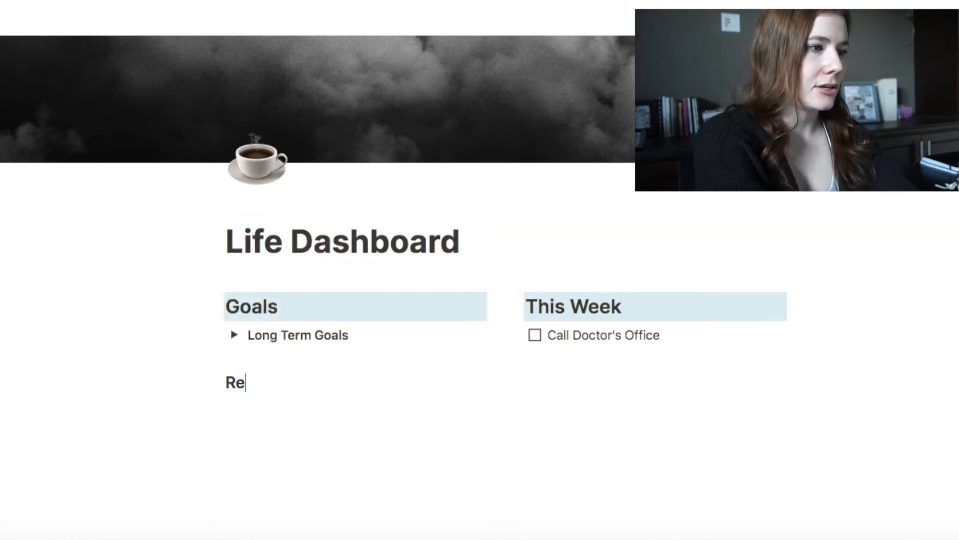
Step: Give the References heading a blue background and move it into a third column to the right of This Week
click(216, 382)
mouse_move(201, 473)
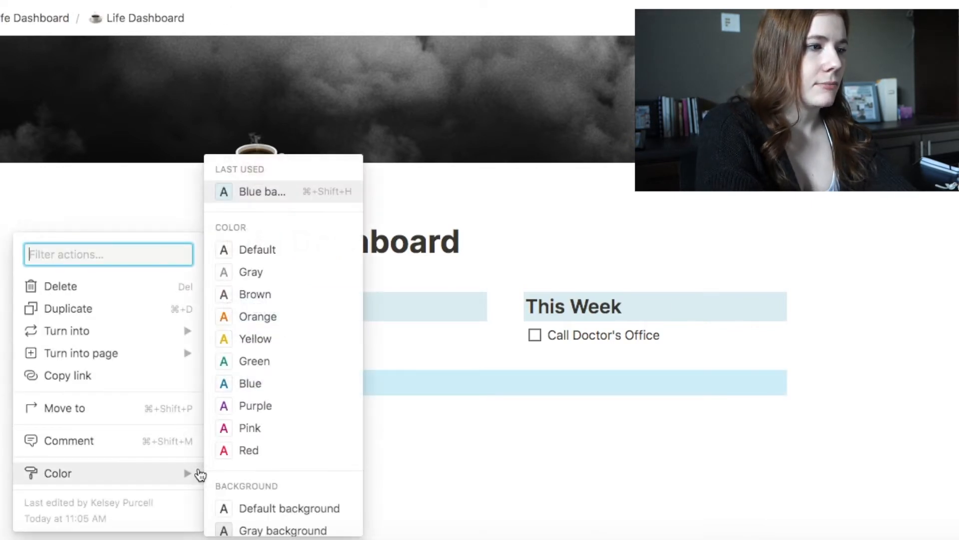
scroll(253, 469, down, 5)
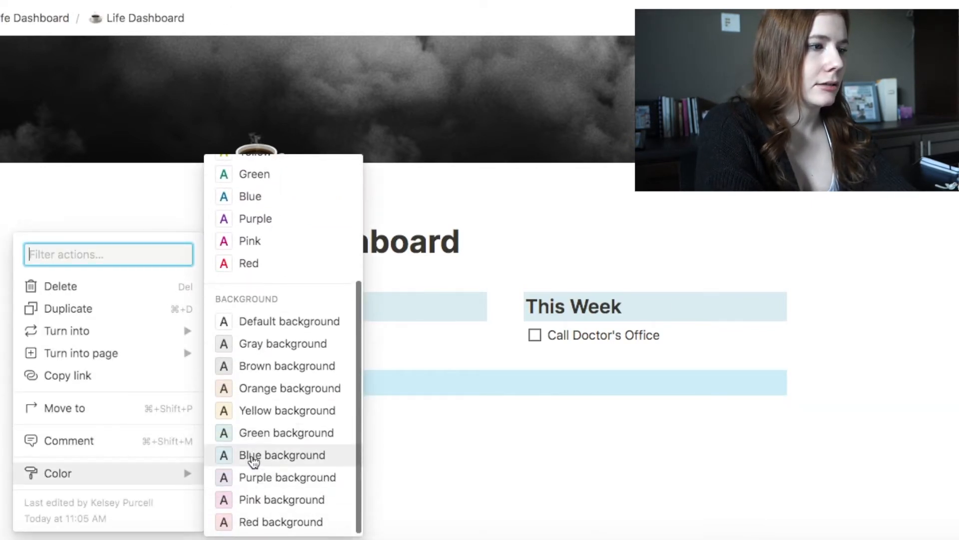
click(252, 454)
drag(216, 382, 891, 297)
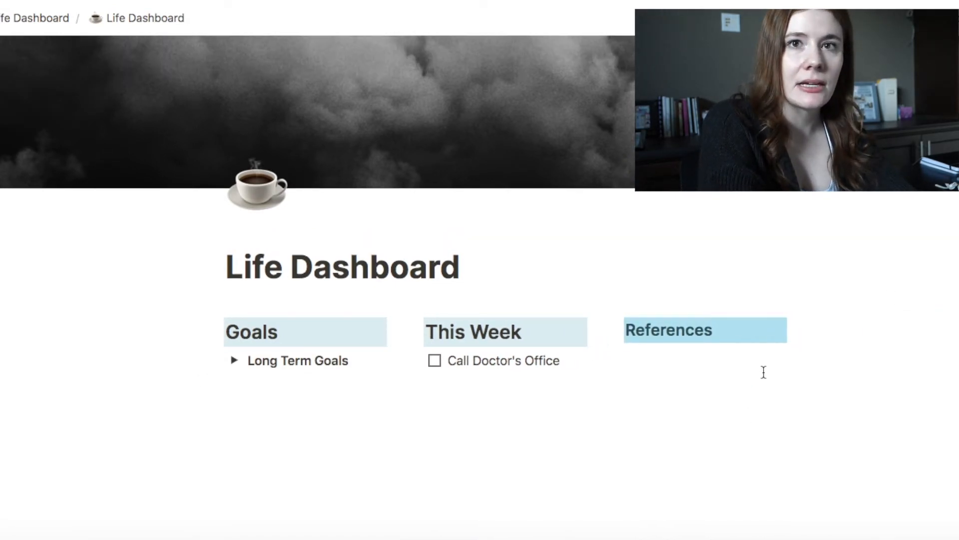
Step: Add a link to the Lists & Reference page under the References heading
click(747, 368)
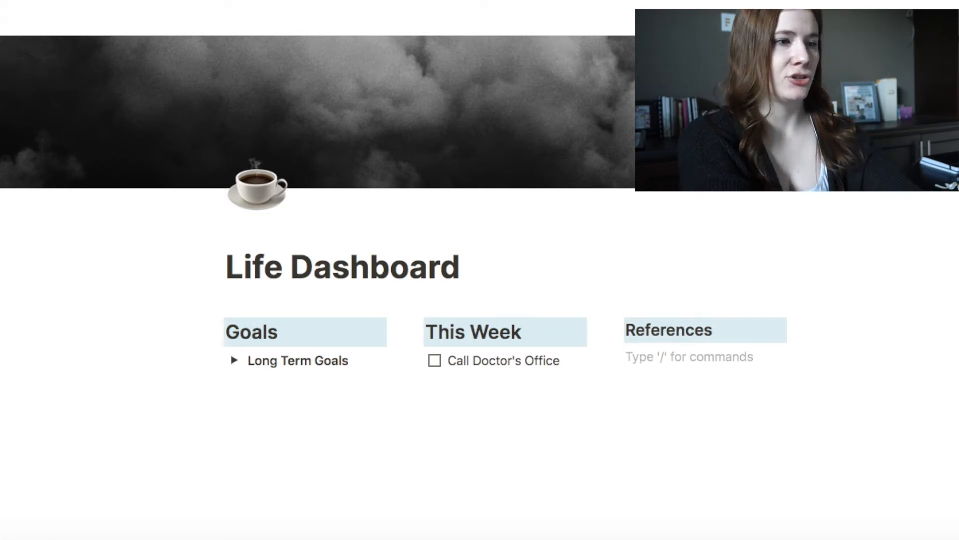
text(@)
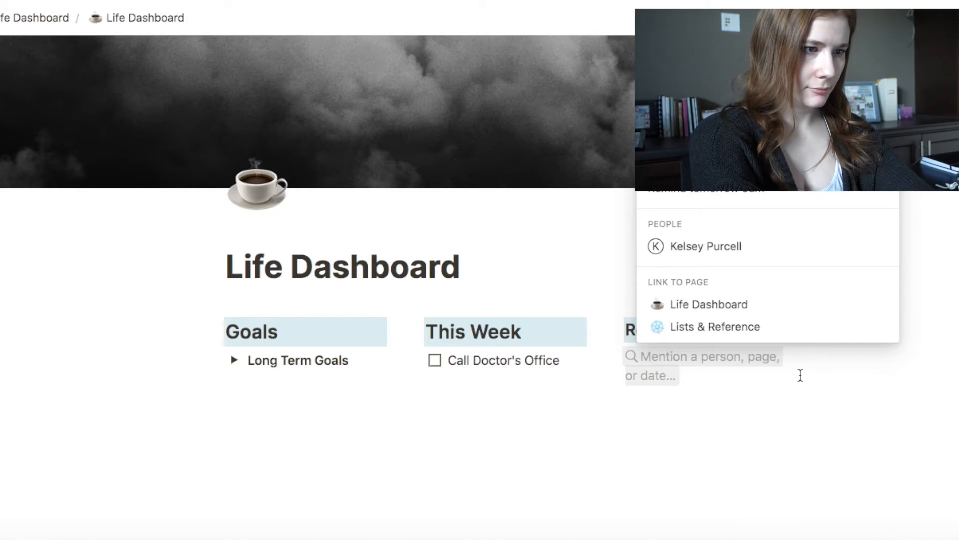
click(763, 327)
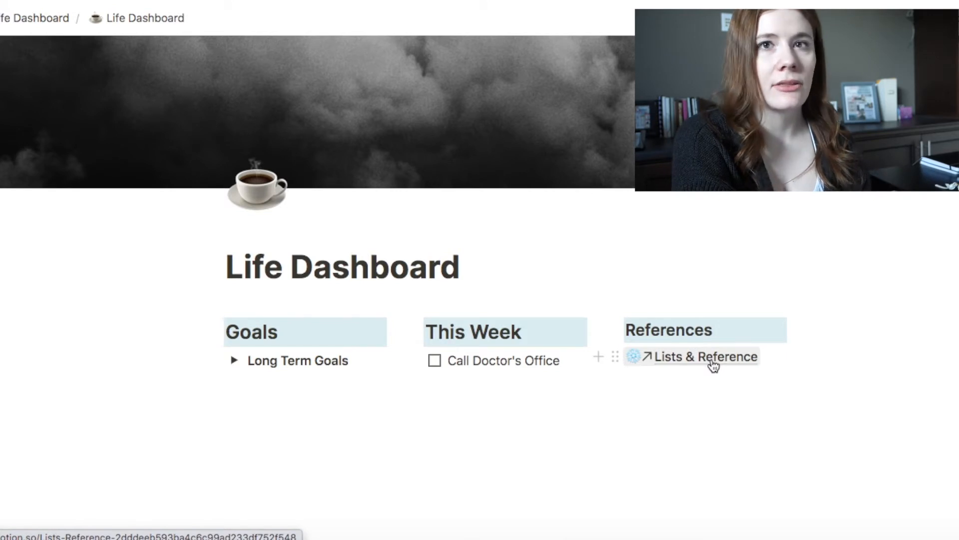
click(700, 413)
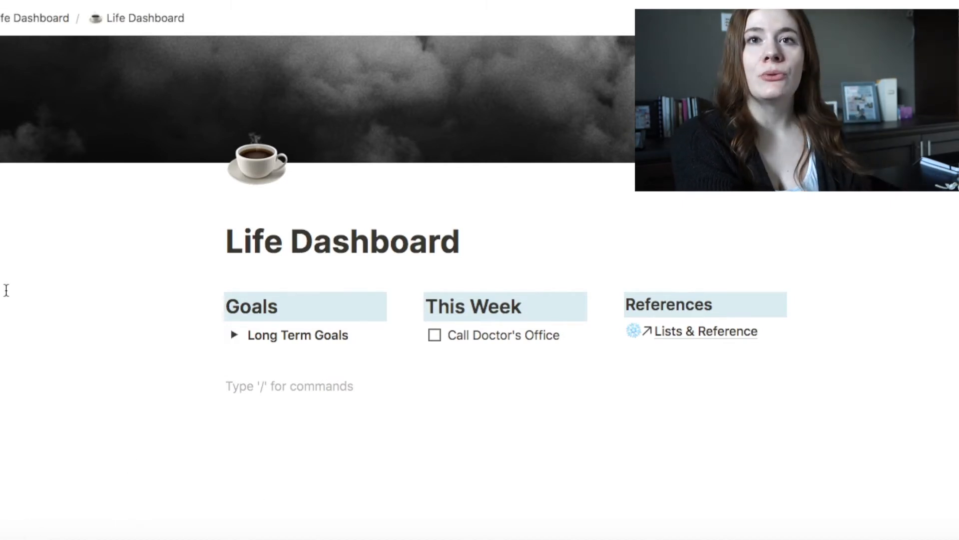
Step: Create a new page inside UAlberta and title it "Winter 2021"
mouse_move(6, 290)
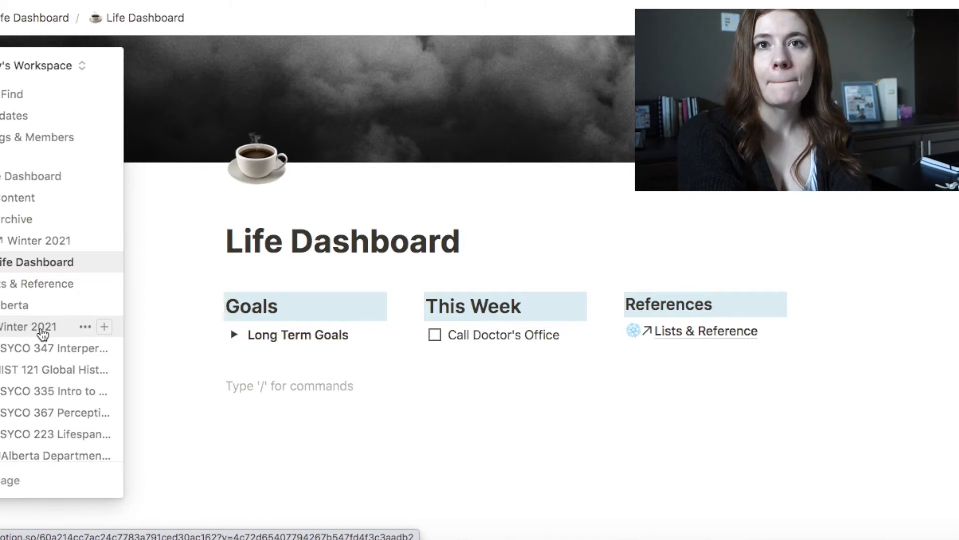
click(43, 330)
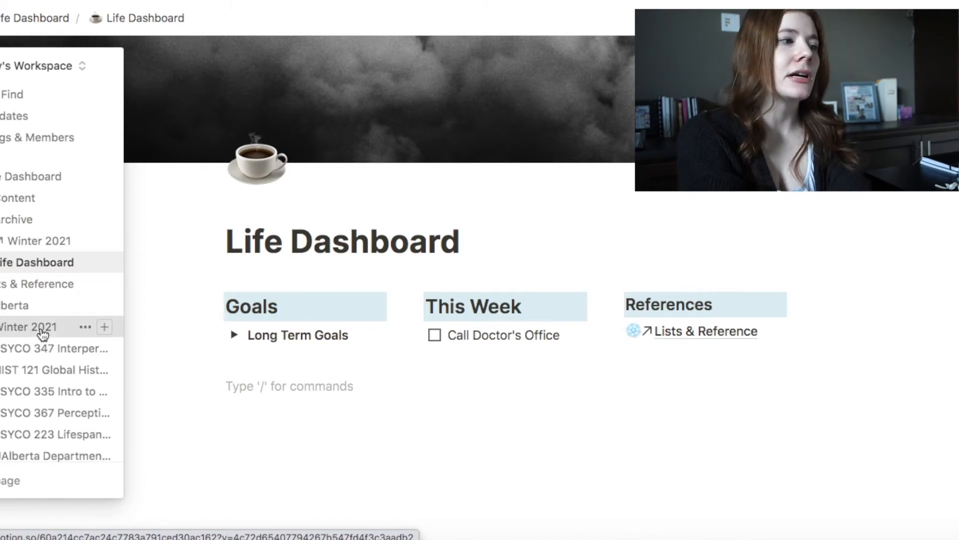
key(super+backslash)
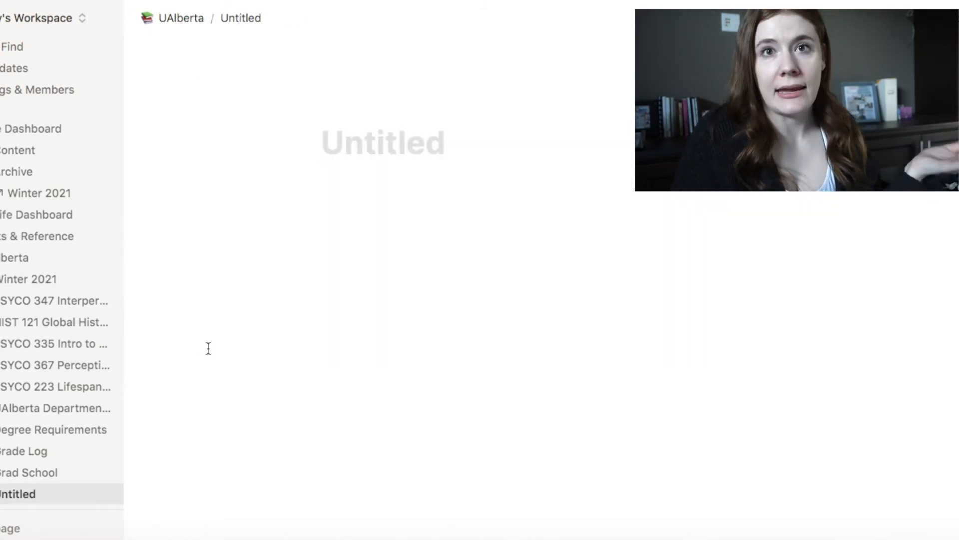
text(Winter)
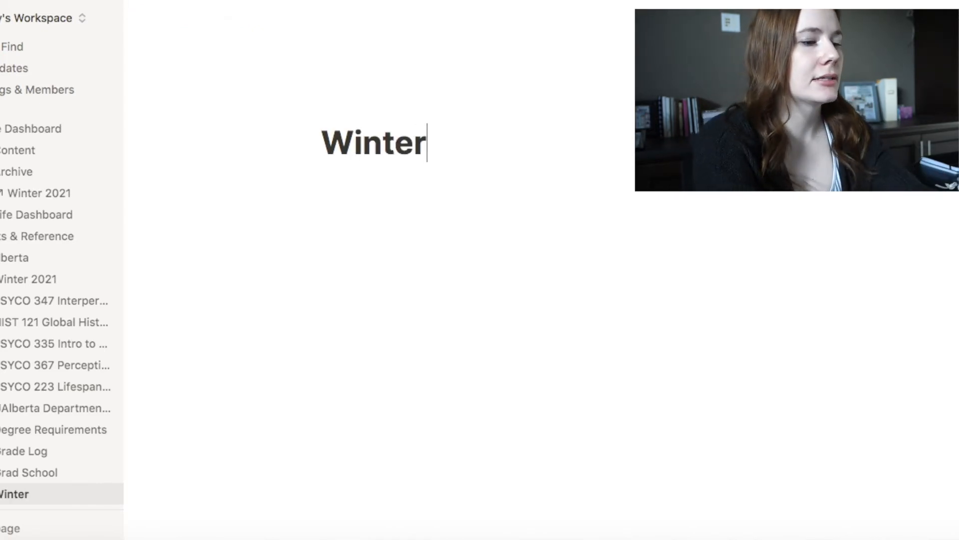
click(102, 17)
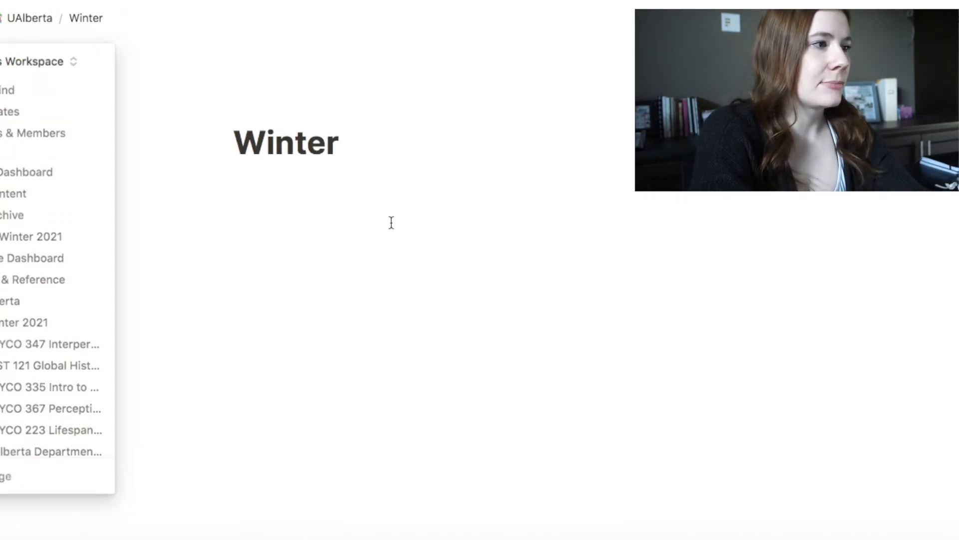
text(2021)
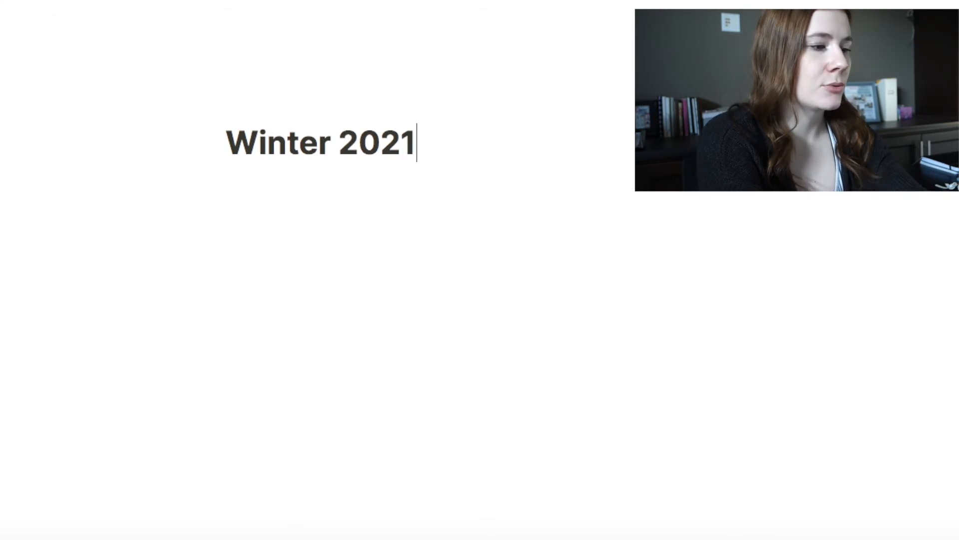
Step: Insert an inline table database in the body of the Winter 2021 page
key(Return)
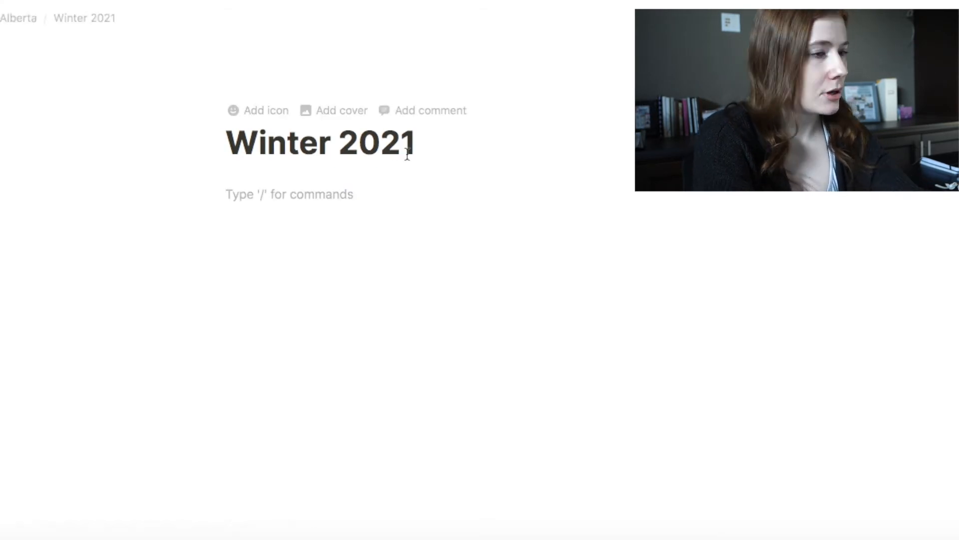
text(/)
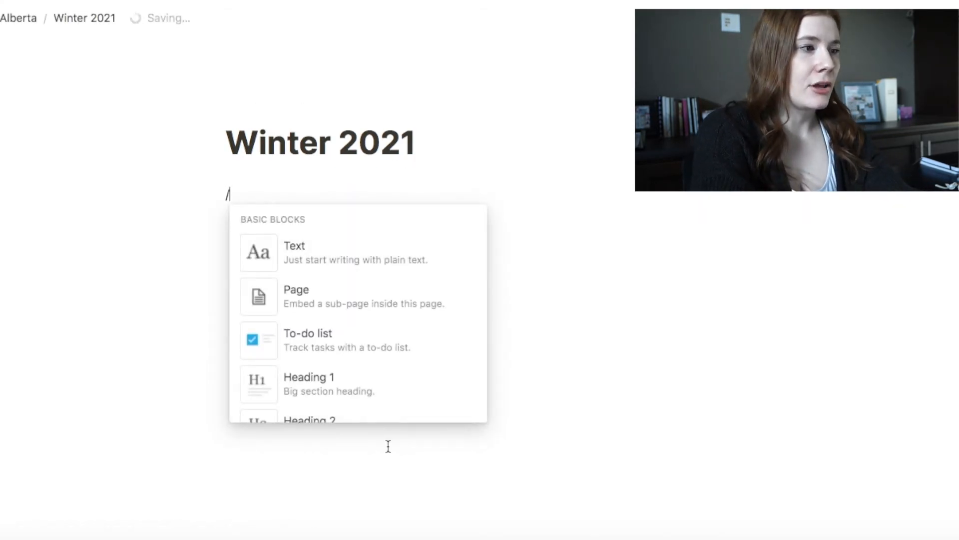
scroll(386, 385, down, 3)
scroll(386, 385, down, 6)
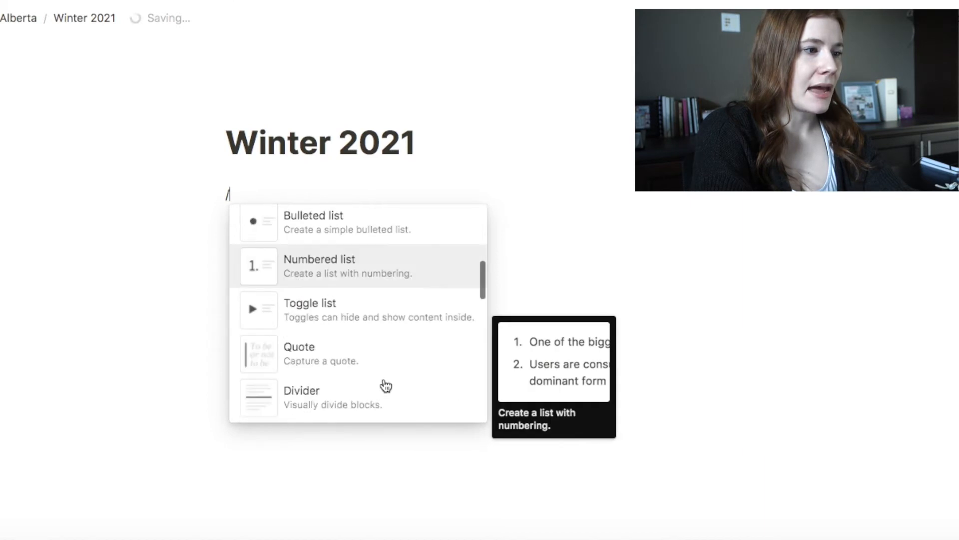
scroll(386, 385, down, 8)
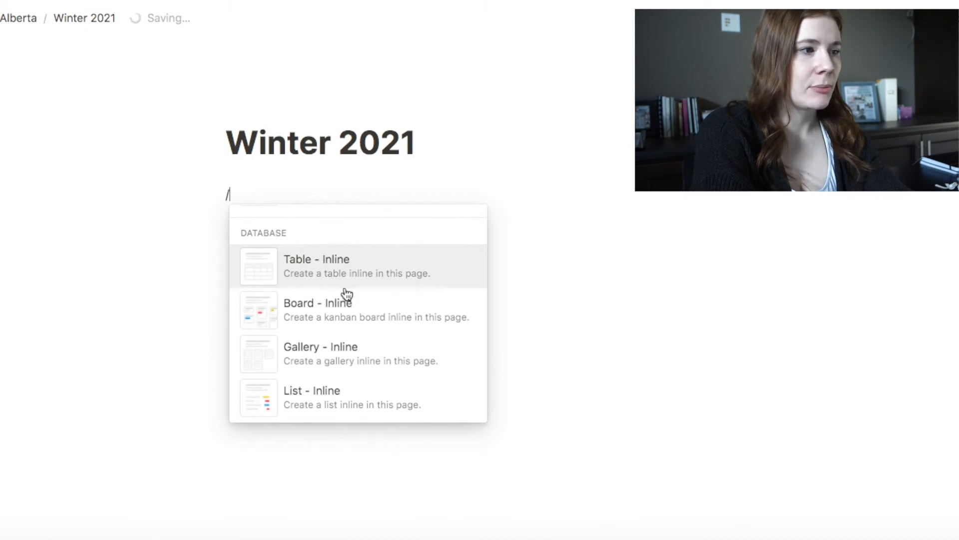
click(366, 291)
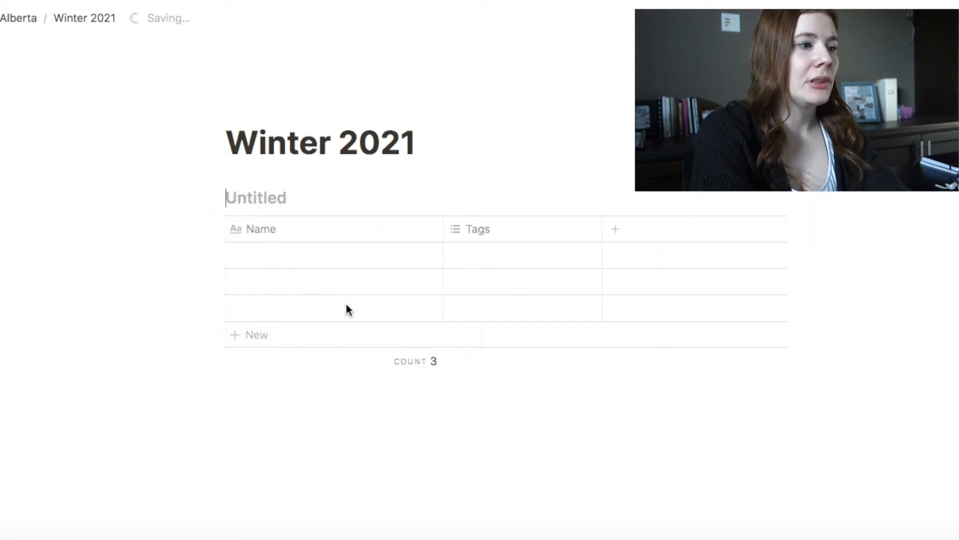
Step: Narrow the table's Name column and add a third column of the Text type after Tags
click(289, 230)
click(289, 230)
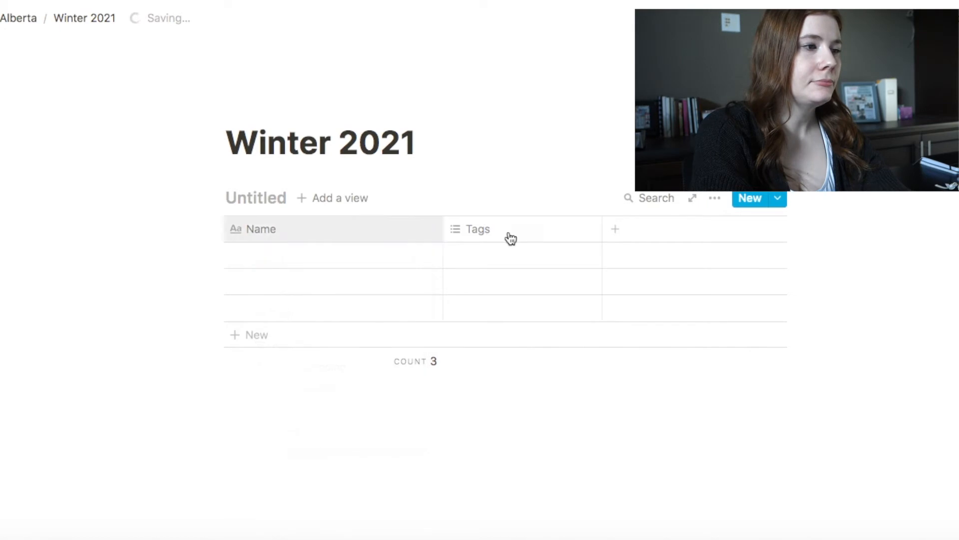
drag(442, 229, 351, 212)
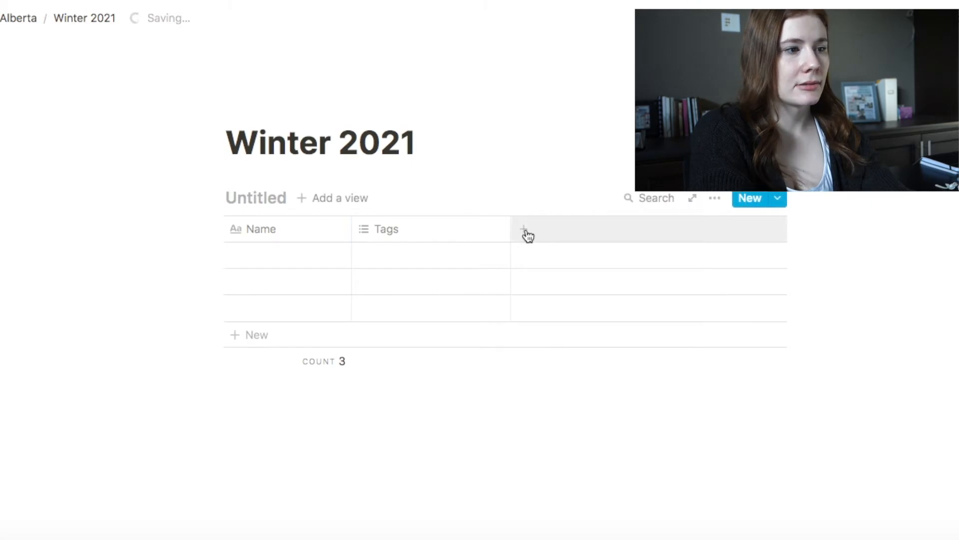
click(525, 229)
click(561, 203)
click(535, 156)
Step: Title the table "Overview" and adjust its column widths, making Name slightly wider and Tags narrower
click(262, 195)
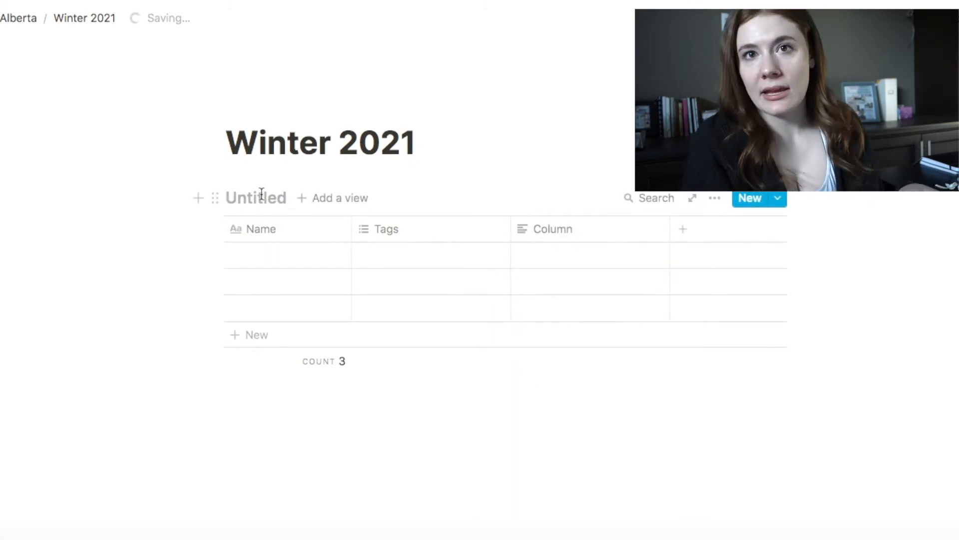
text(O)
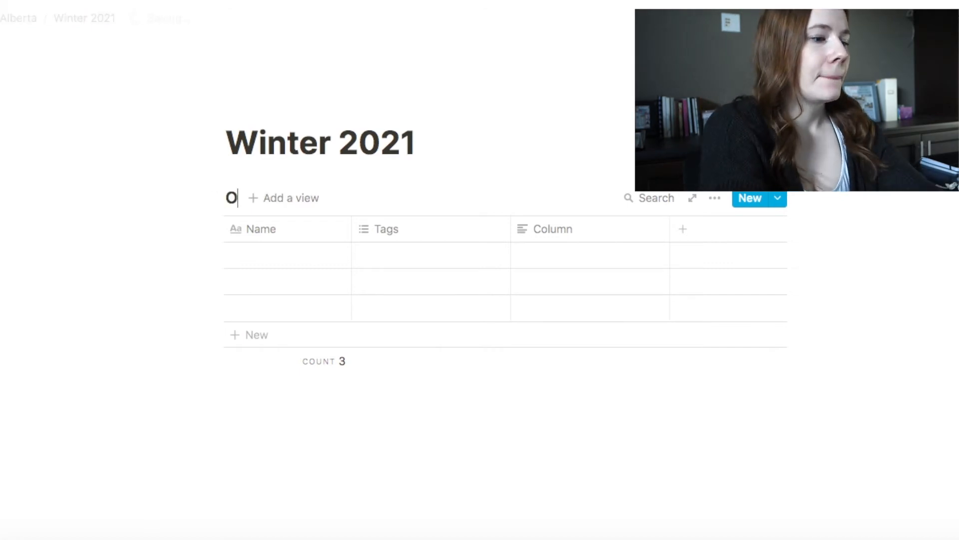
text(verview)
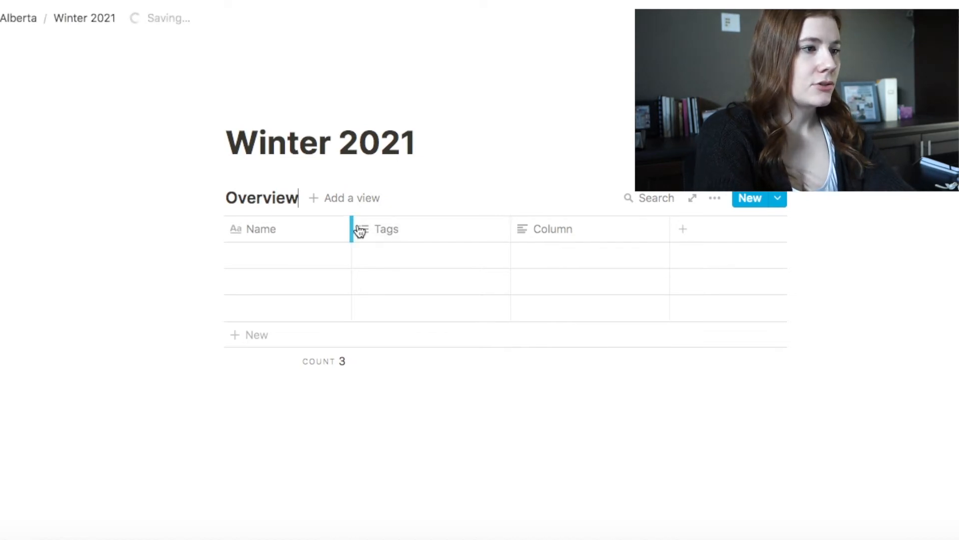
drag(351, 228, 378, 227)
drag(536, 227, 479, 227)
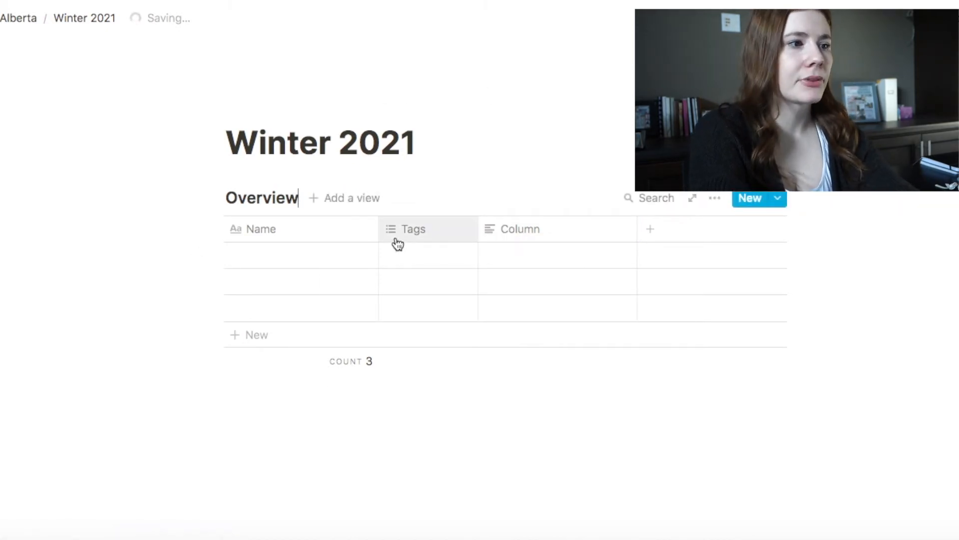
Step: Rename the Tags column to "Class" and set its property type to Select
click(422, 228)
text(Class)
key(Return)
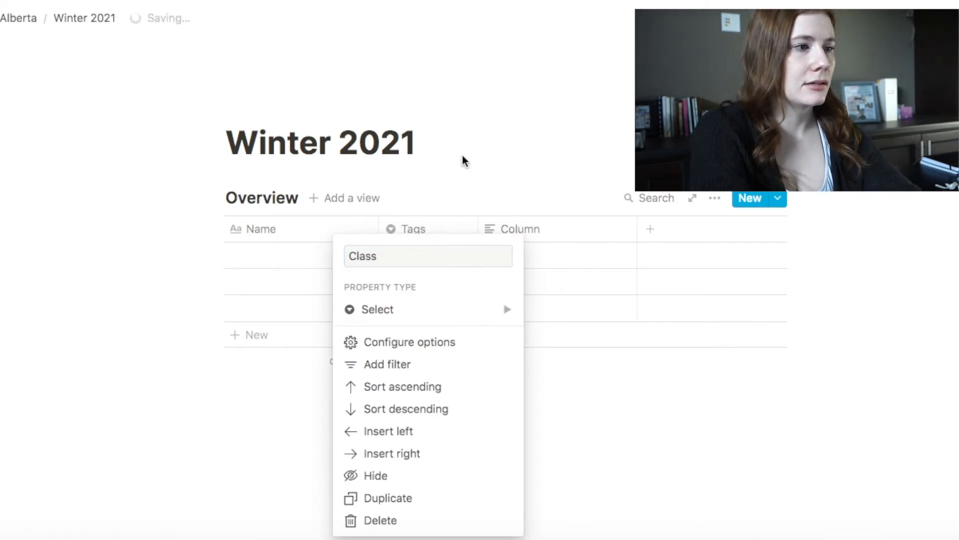
click(421, 208)
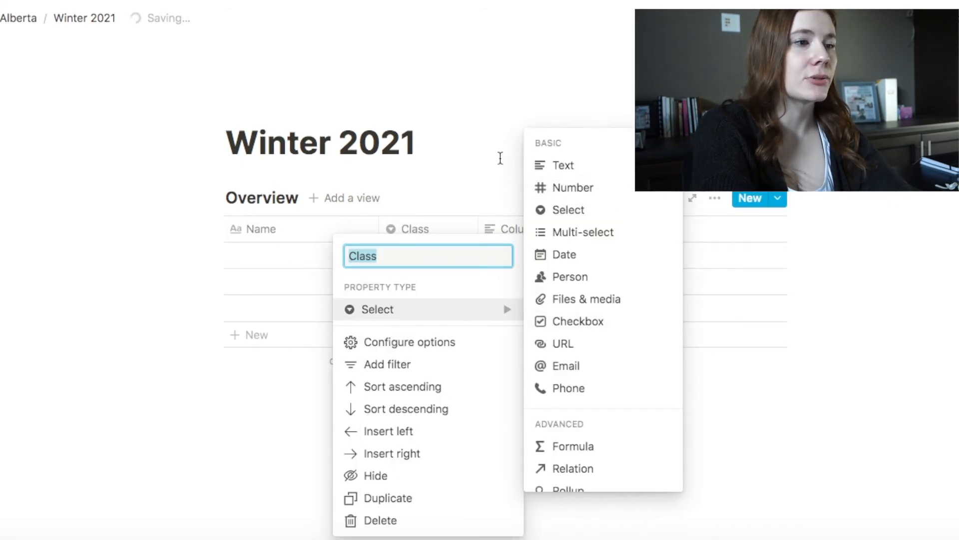
click(499, 156)
Step: Create the Class options "PSYCO 335" in the first row and "PSYCO 239" in the second row
click(442, 260)
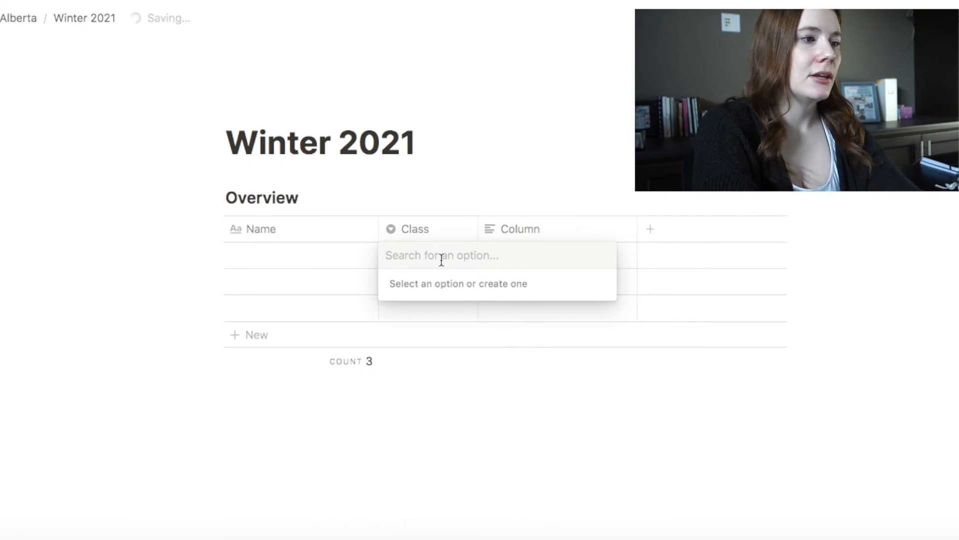
text(PSYC)
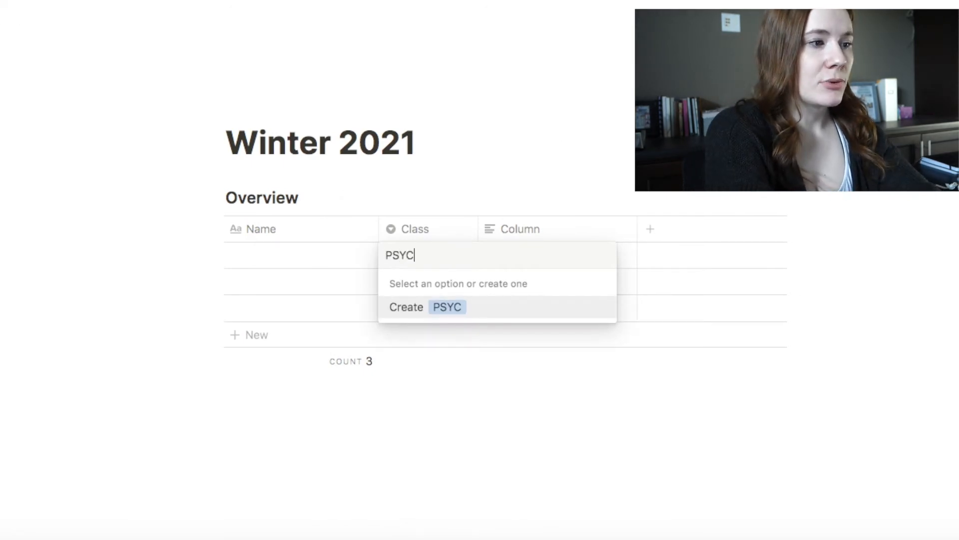
text(O 335)
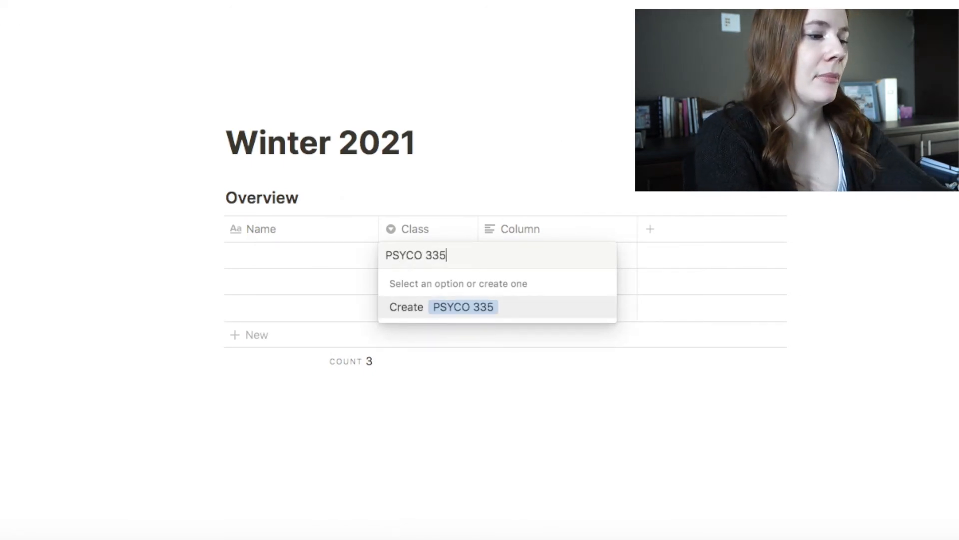
key(Return)
text(P)
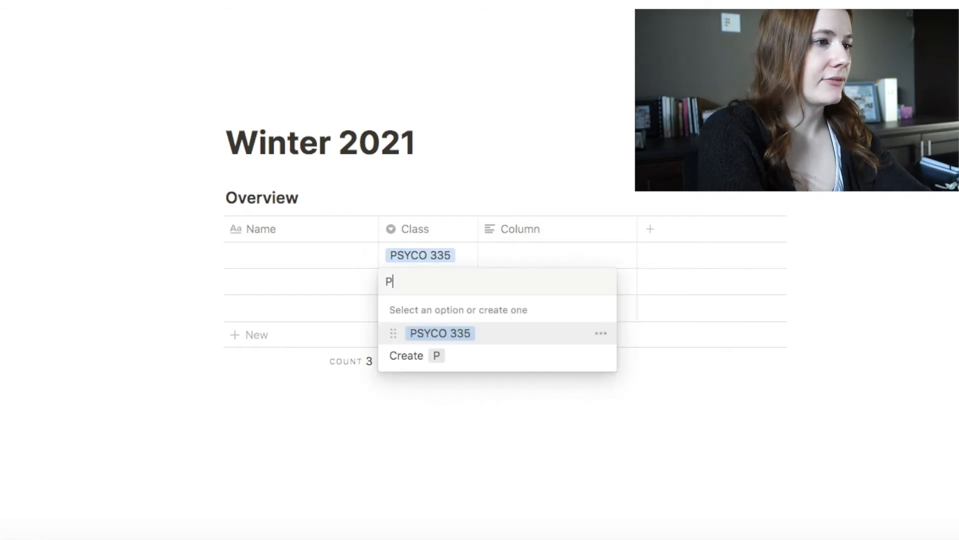
text(SYCO)
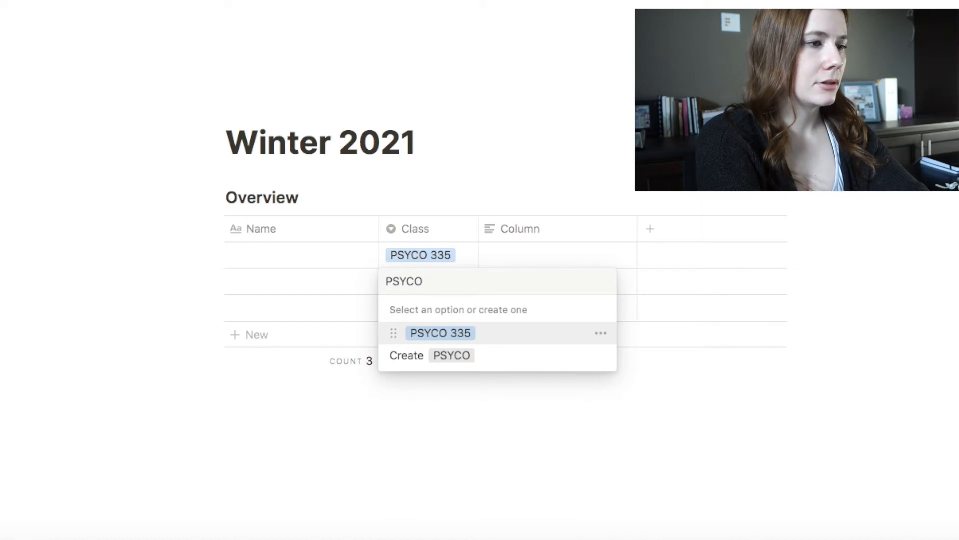
text( 239)
key(Return)
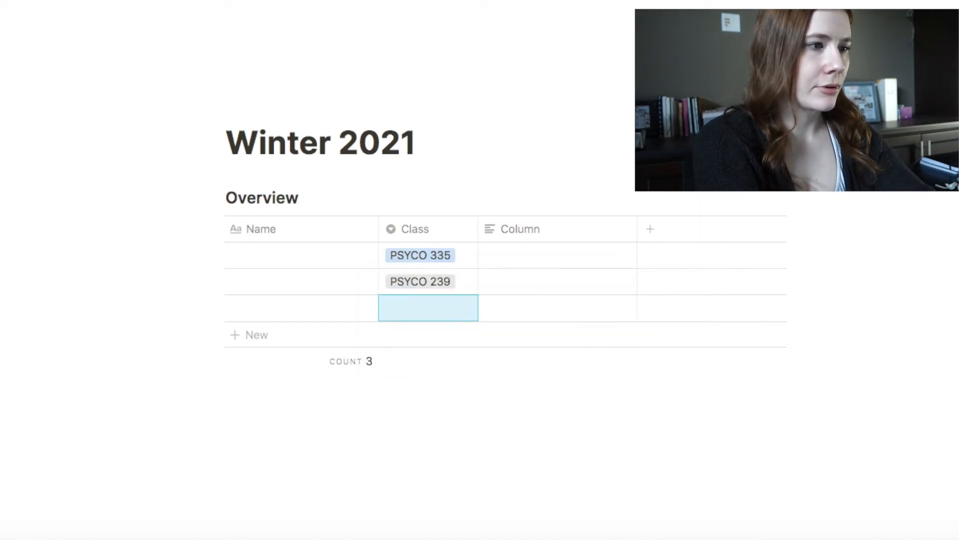
Step: Examine the colour and edit options for the "PSYCO 335" option in the Class column
click(450, 252)
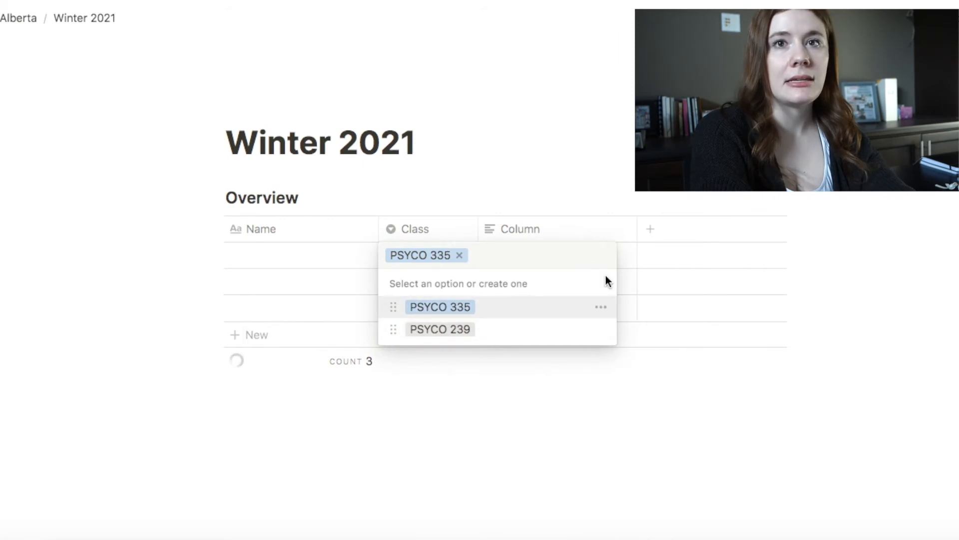
click(602, 308)
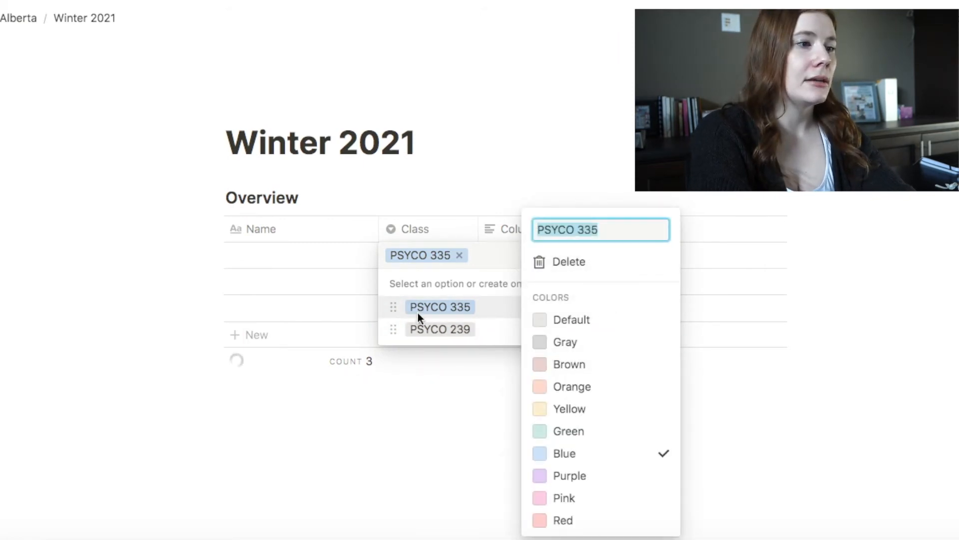
click(418, 313)
click(600, 308)
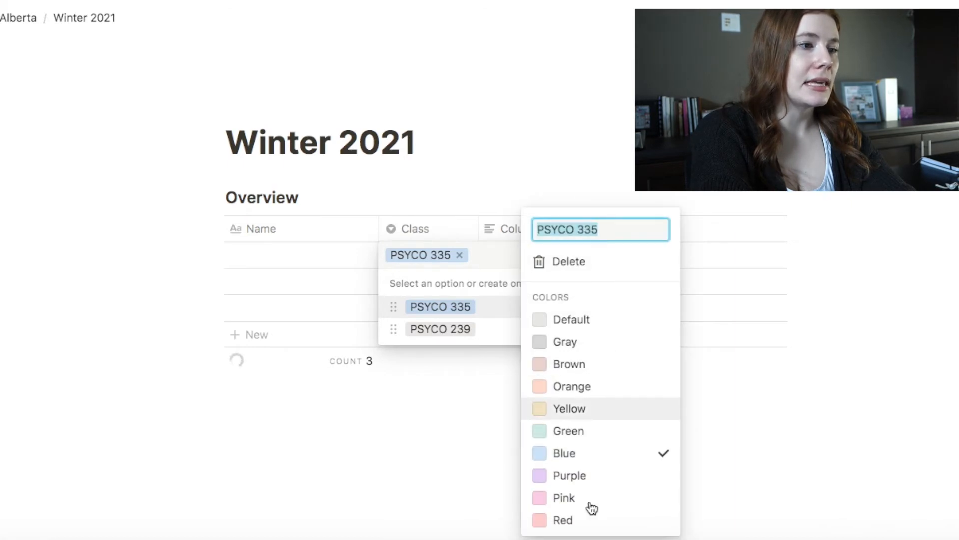
click(429, 474)
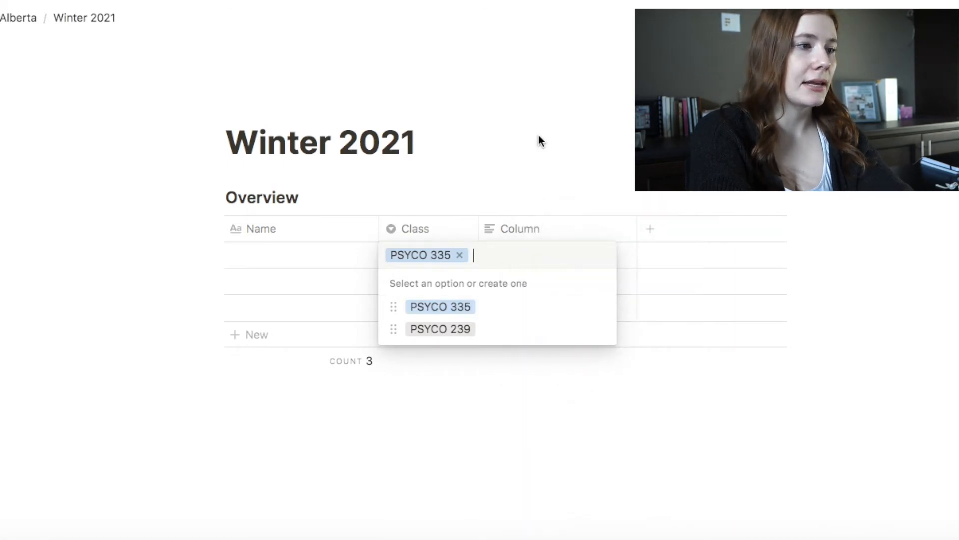
click(502, 159)
Step: Change the unnamed text column to the Date type and set the first row's date to Jan 4, 2021
click(520, 229)
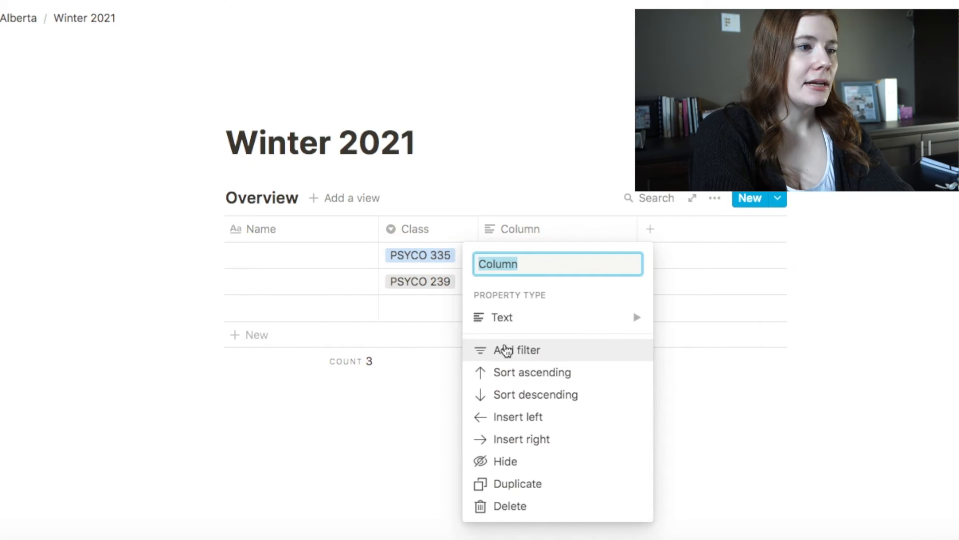
mouse_move(509, 327)
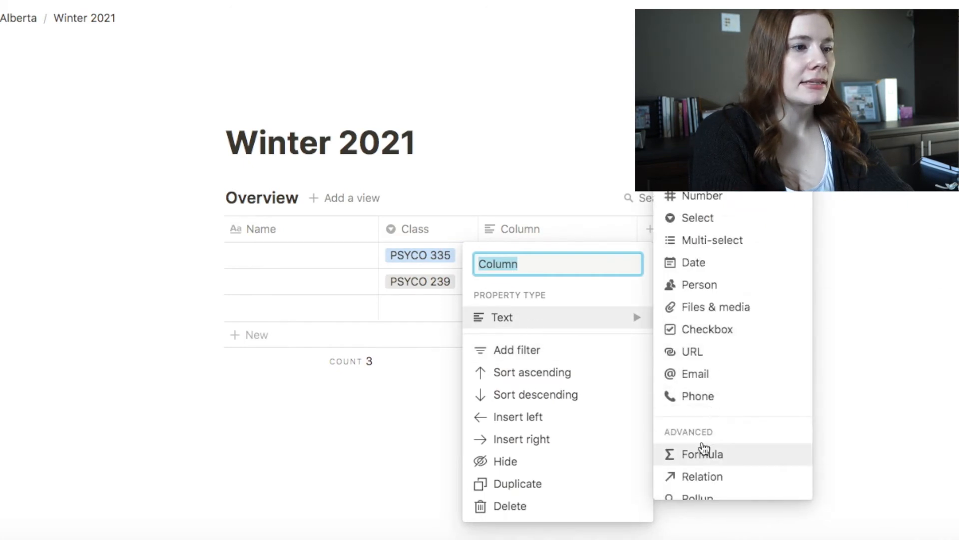
scroll(705, 448, down, 2)
scroll(704, 447, up, 3)
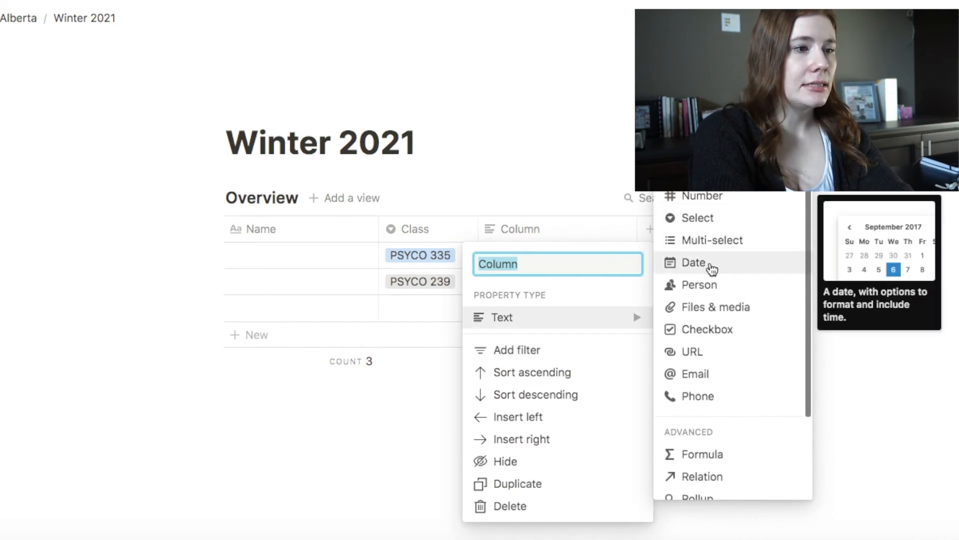
click(719, 264)
click(519, 261)
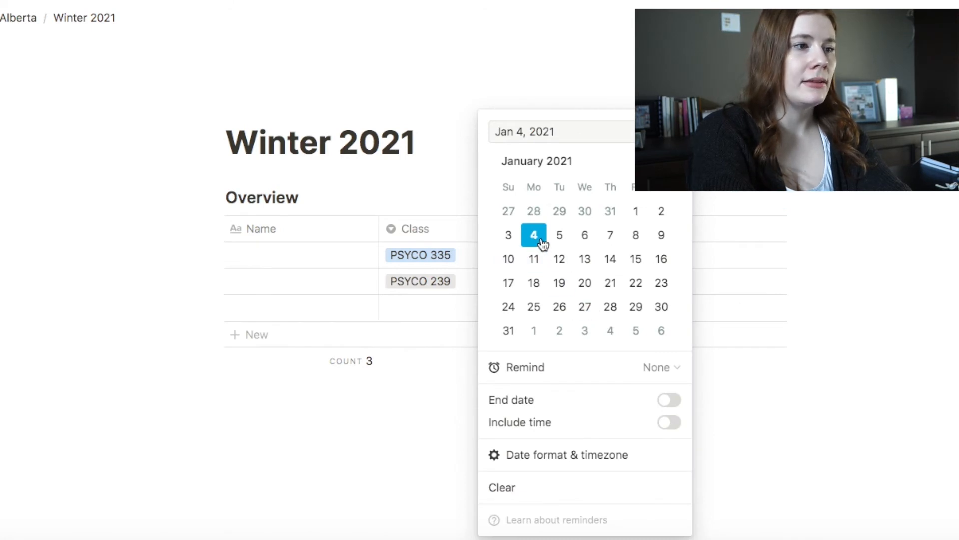
Step: Move the Name column after the date column and name the first row "Assignment"
click(565, 262)
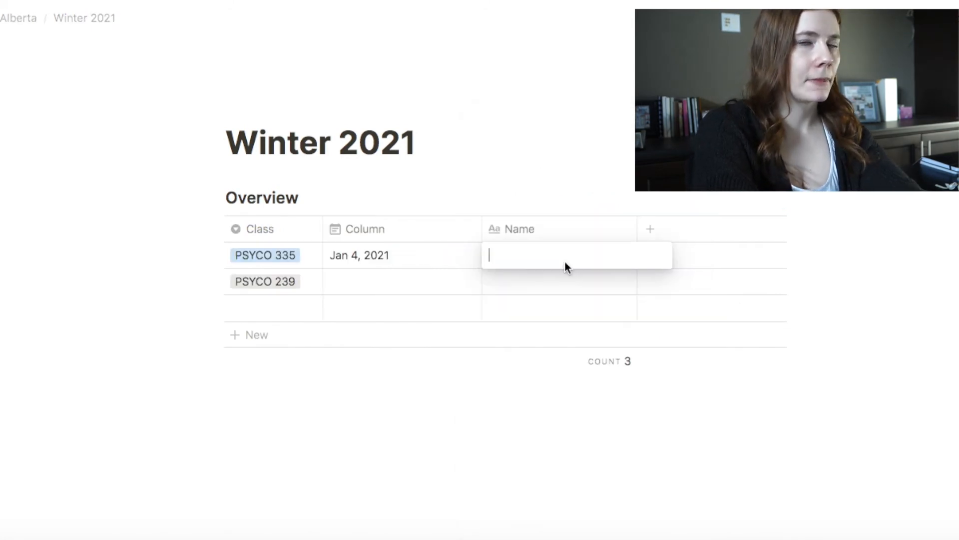
text(S)
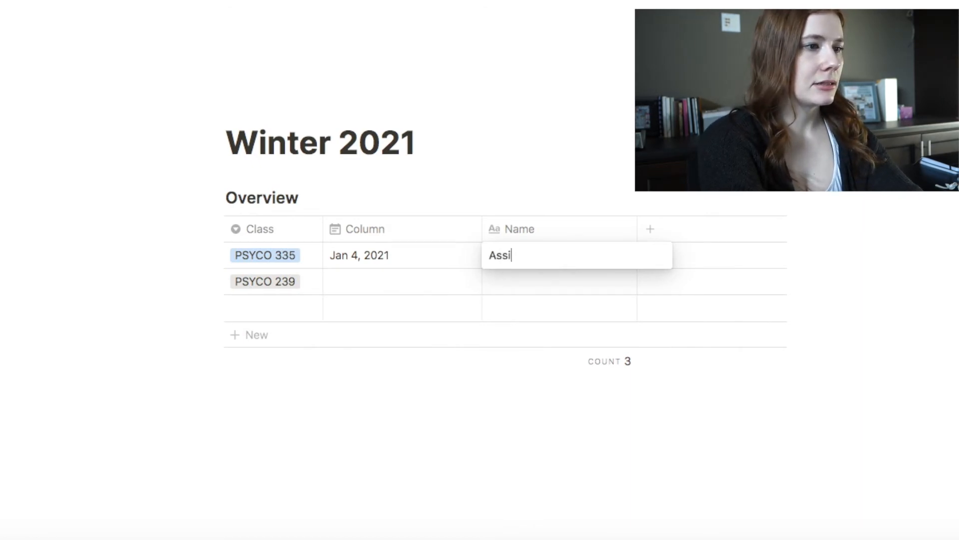
key(Return)
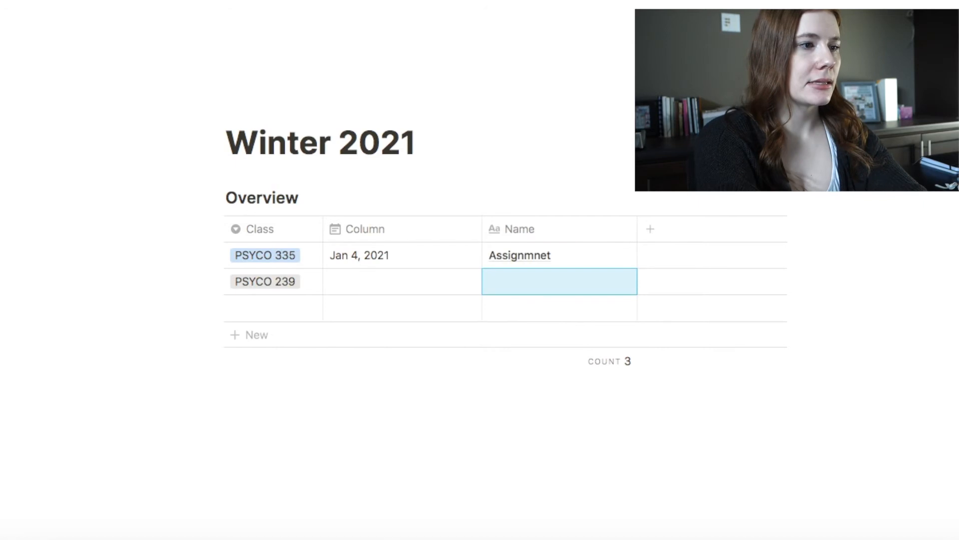
click(561, 250)
key(BackSpace)
key(BackSpace)
key(BackSpace)
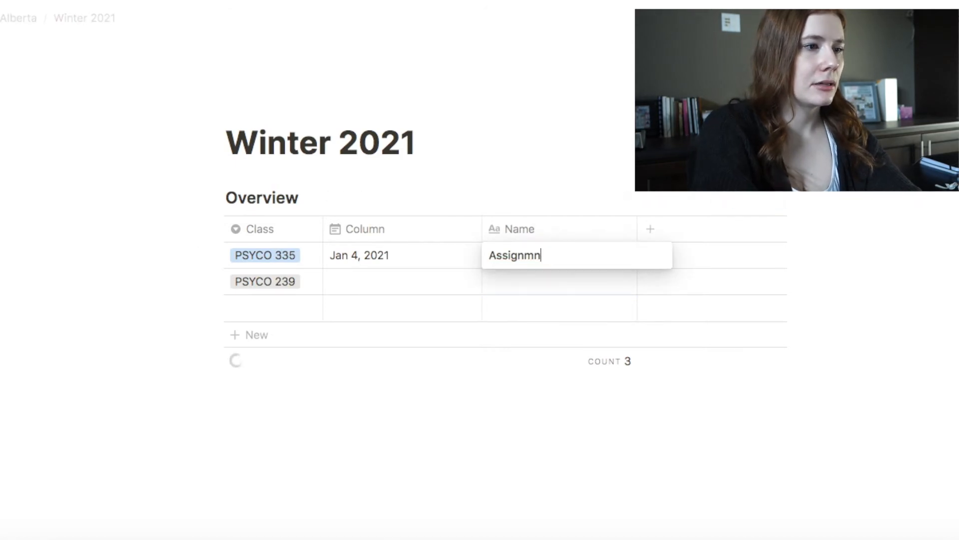
text(ent)
key(Return)
Step: Name the second row "Test" and the third row "Exam"
text(Test)
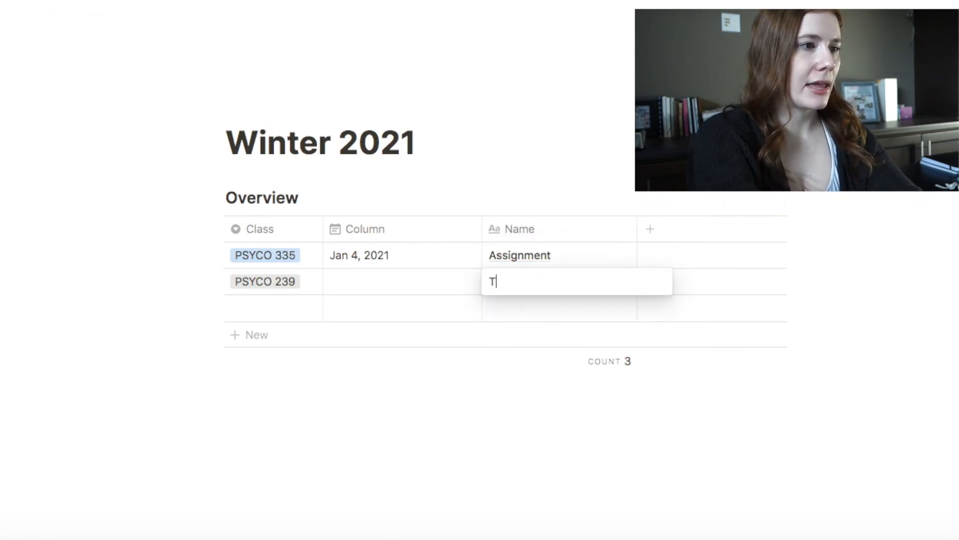
key(Return)
text(Exam)
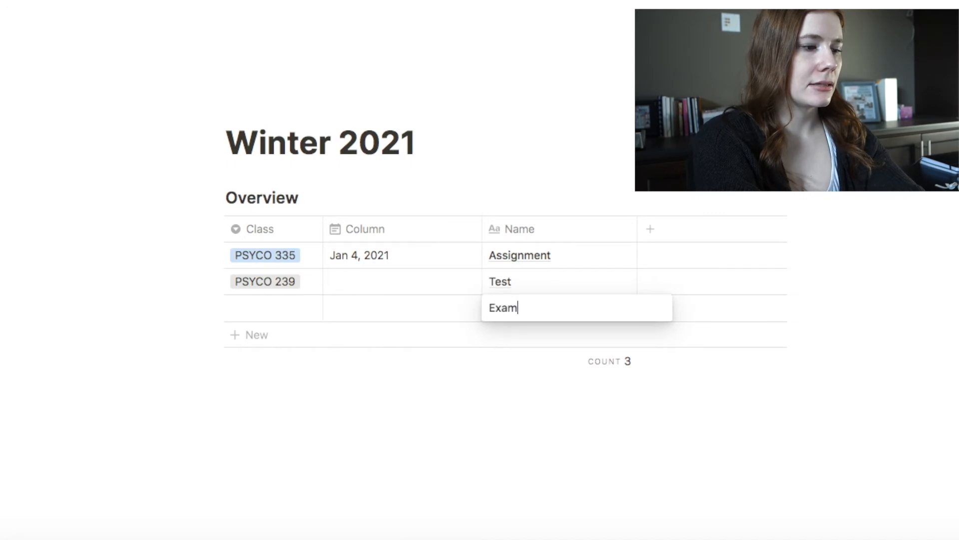
key(Return)
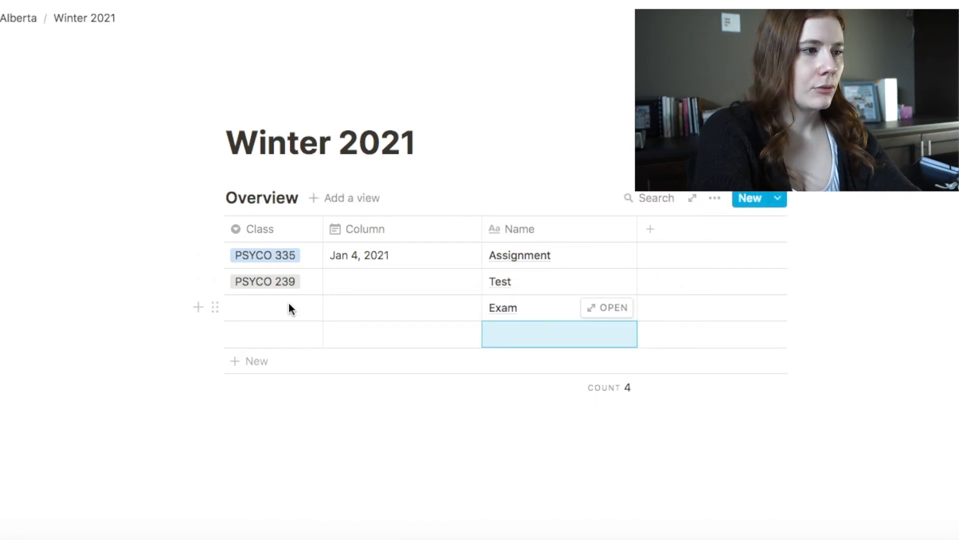
Step: Add a Checkbox column named "Status" and make it the first column of the table
click(657, 230)
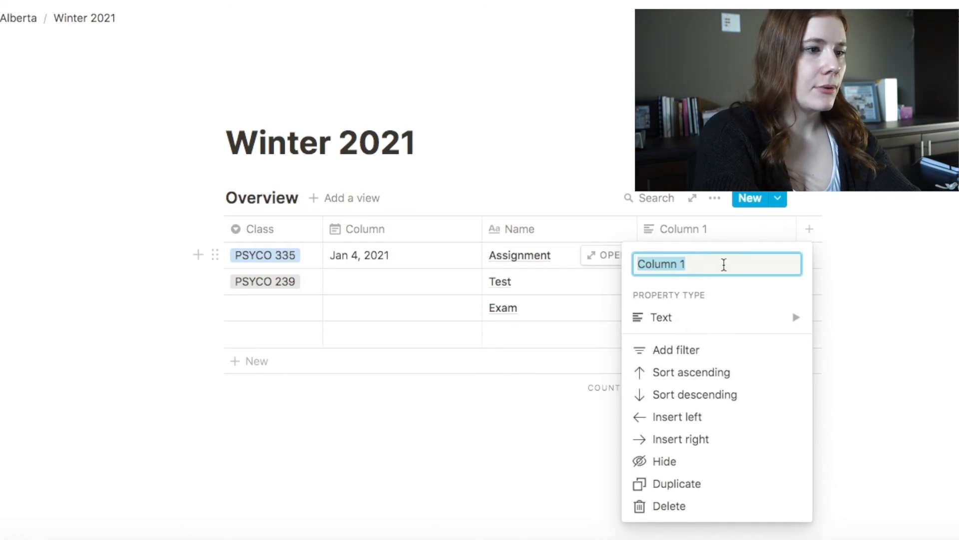
mouse_move(779, 319)
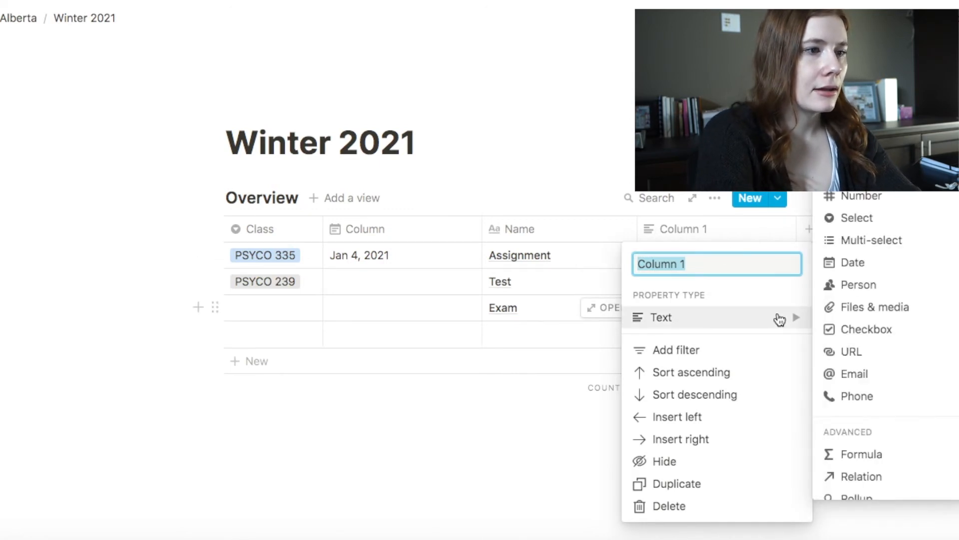
click(851, 330)
click(744, 231)
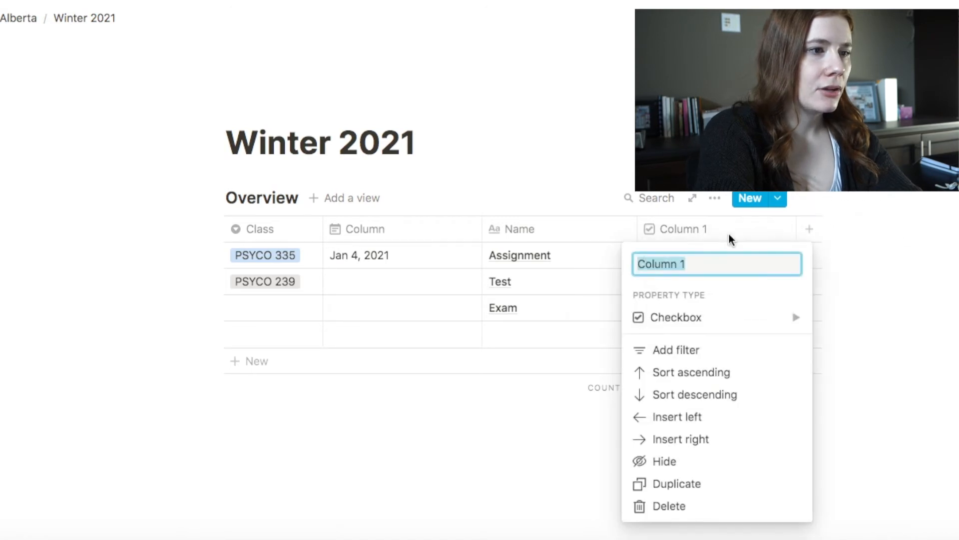
text(Sya)
key(BackSpace)
key(BackSpace)
key(BackSpace)
text(Status)
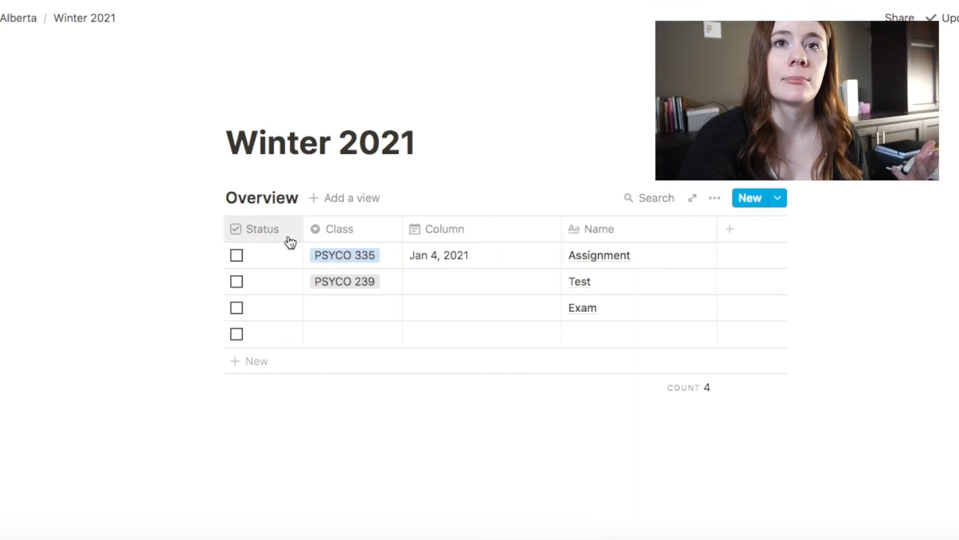
click(723, 201)
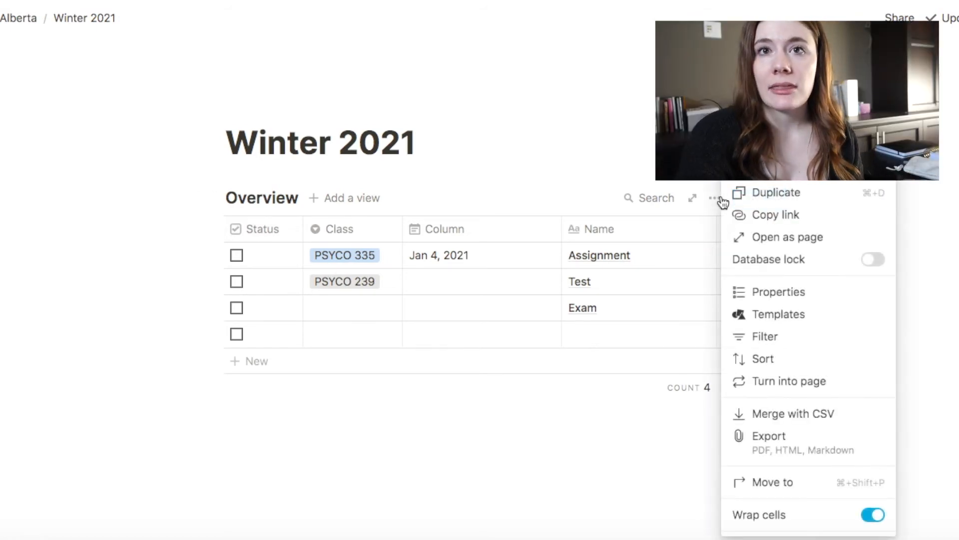
click(722, 202)
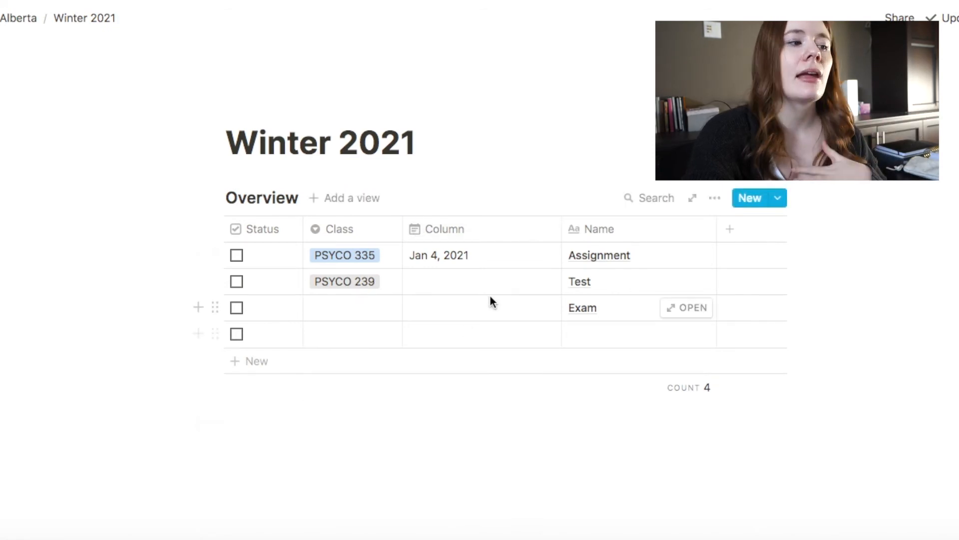
Step: Date the Test row Jan 8, 2021 and the Exam row Jan 30, 2021, and set the Exam row's class to "PSYCO 335"
click(481, 255)
click(559, 235)
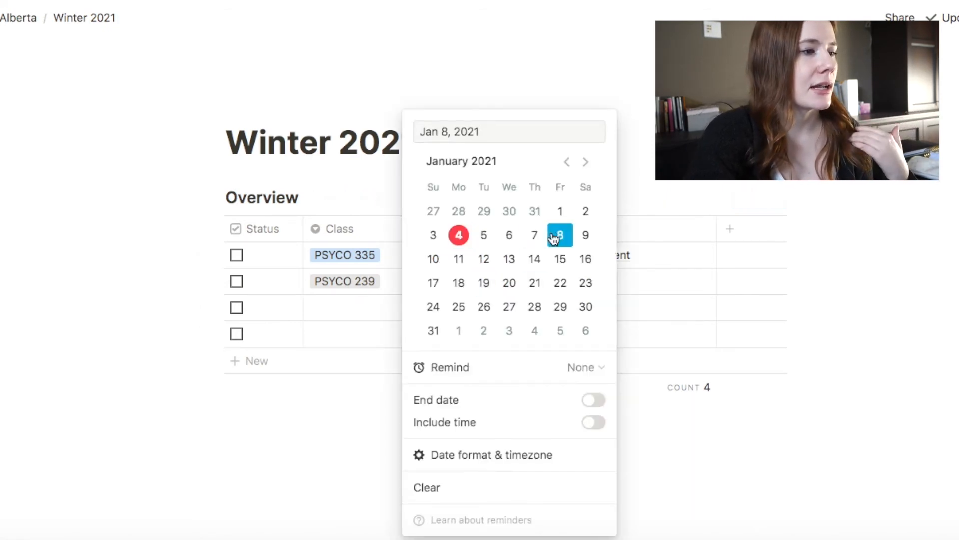
click(313, 406)
click(466, 310)
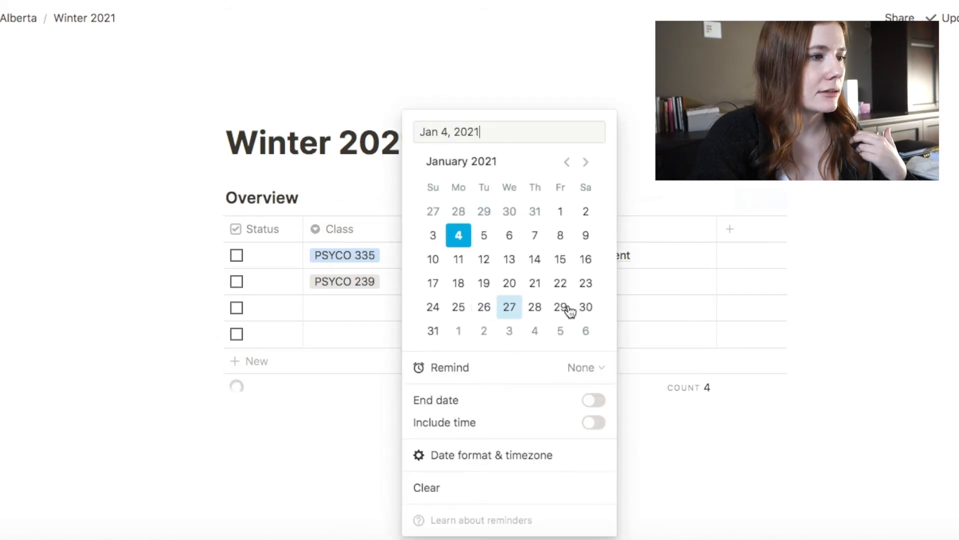
click(586, 307)
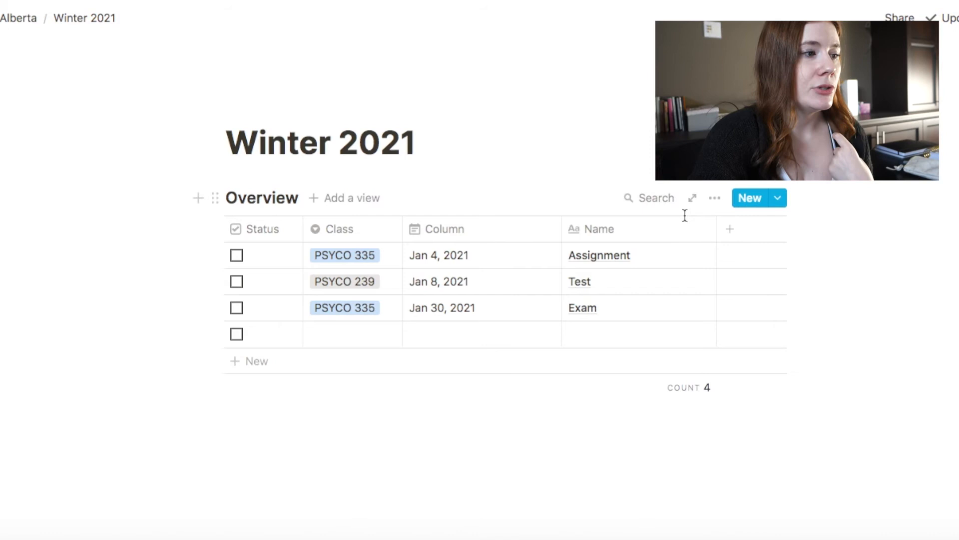
Step: Add a filter to the Overview table's default view
click(716, 199)
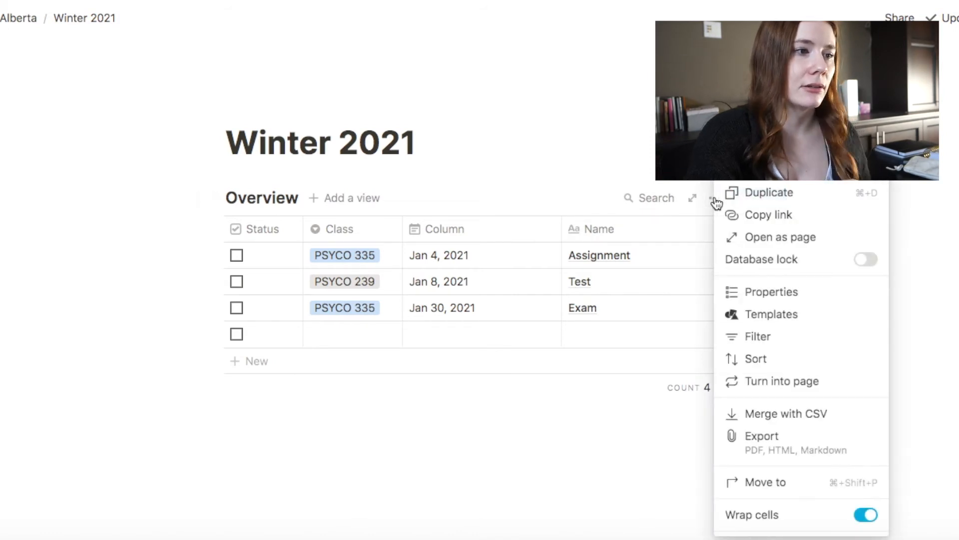
click(759, 342)
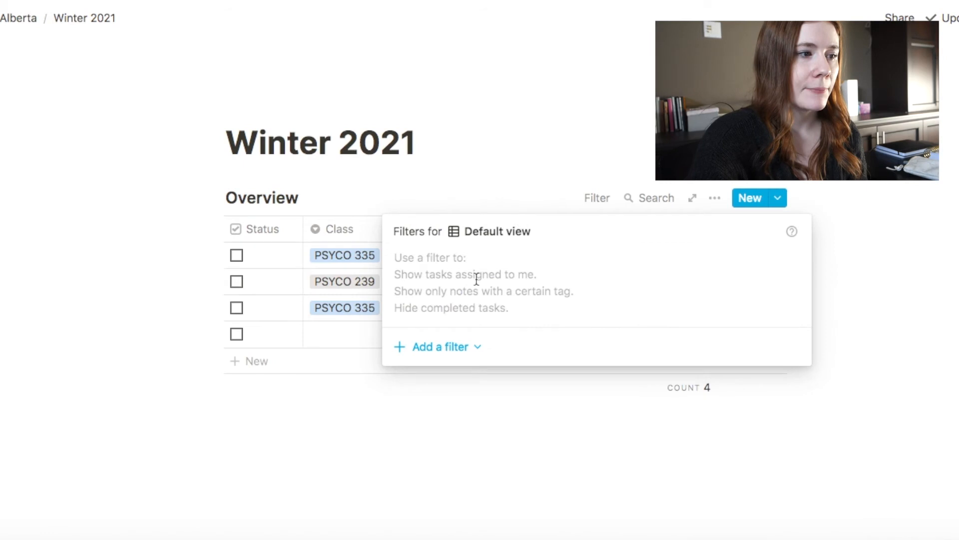
click(446, 352)
click(447, 379)
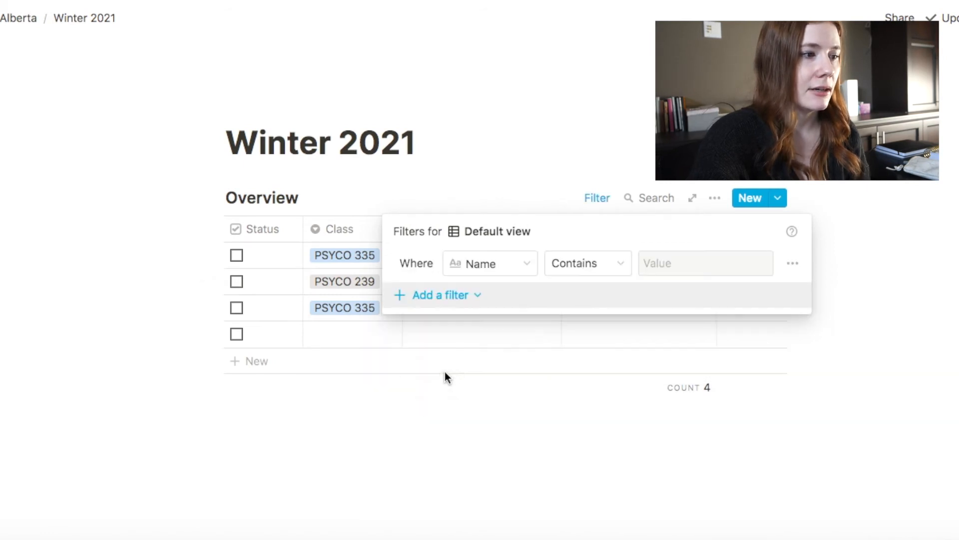
Step: Set the filter to show rows where Status Is unchecked, and test it by ticking the Assignment row
click(493, 263)
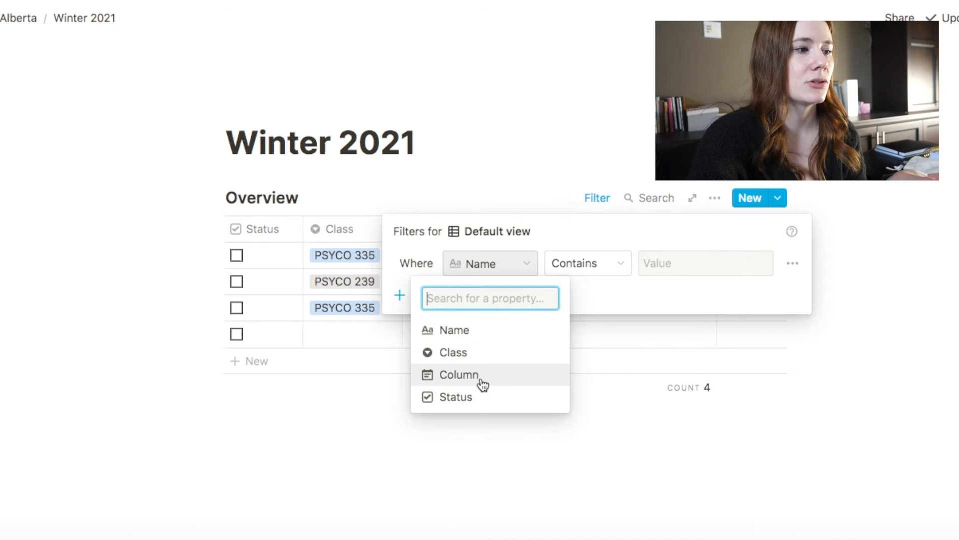
click(472, 396)
click(656, 268)
click(664, 269)
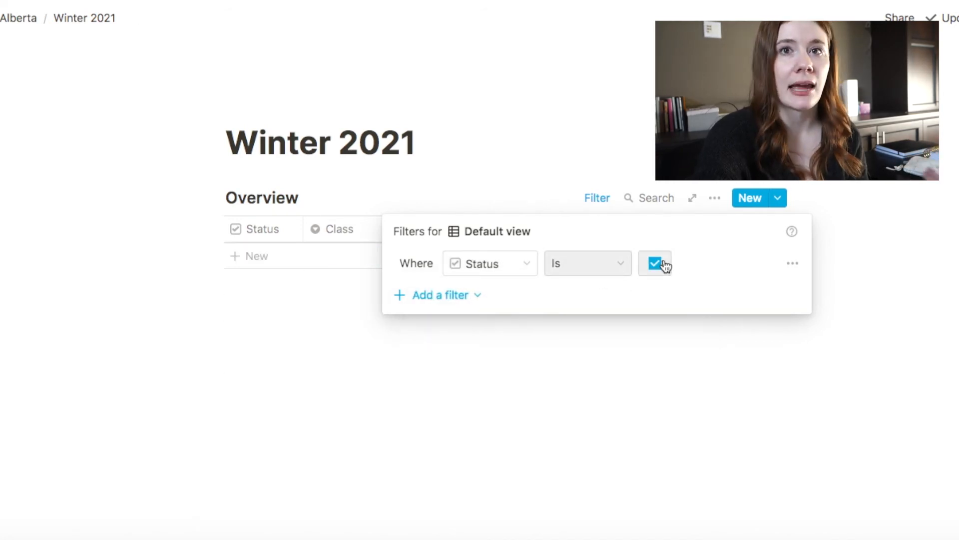
click(656, 265)
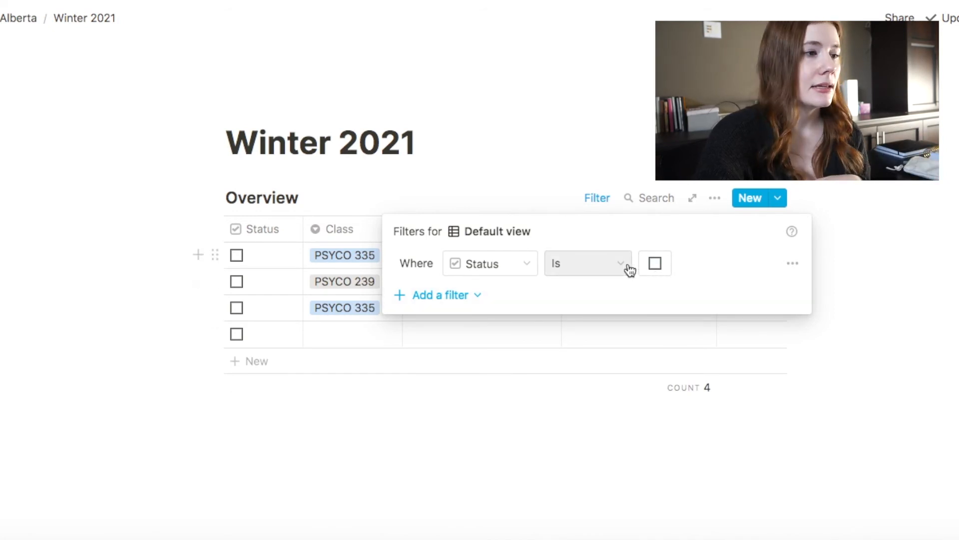
click(655, 263)
click(722, 186)
click(715, 199)
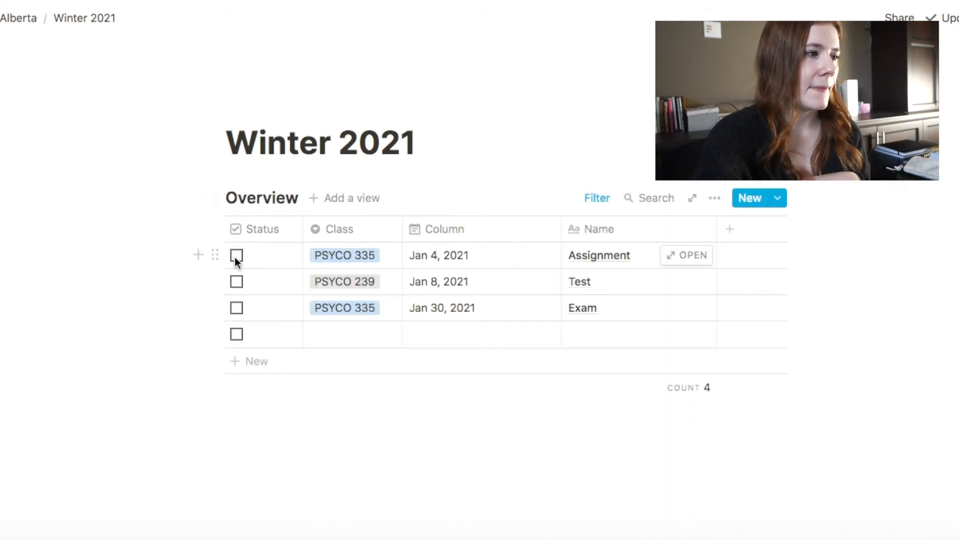
click(236, 258)
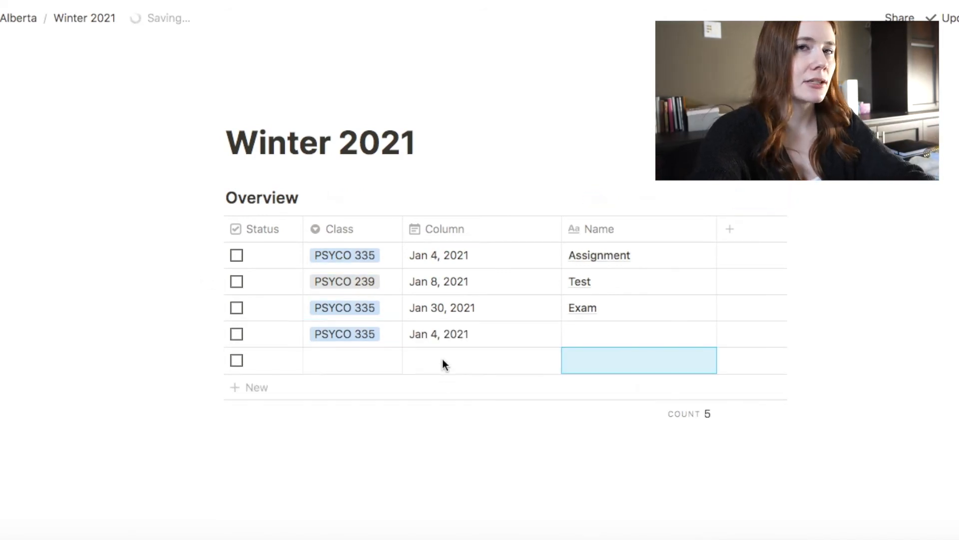
Step: Set the fifth row's date to Jan 13, 2021 and add another row below it
click(442, 358)
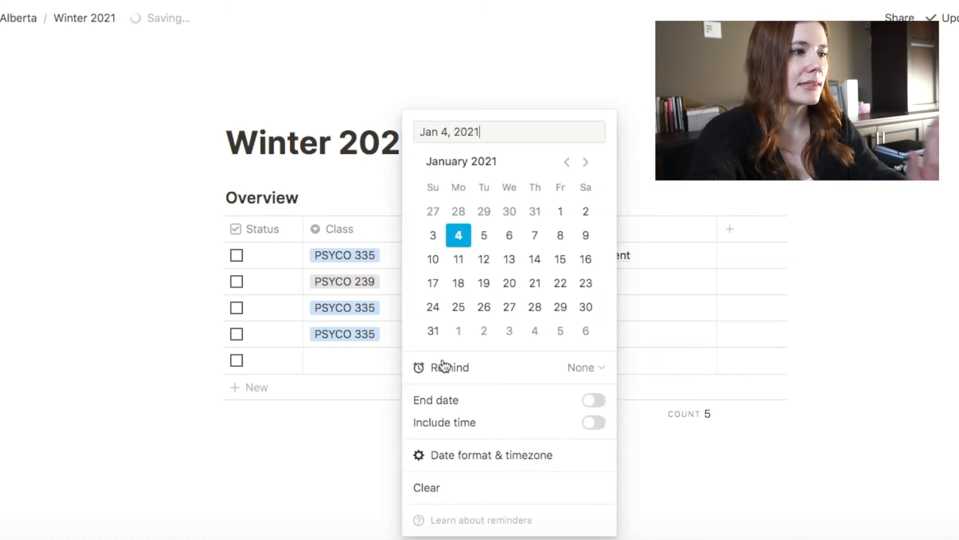
click(553, 296)
click(508, 259)
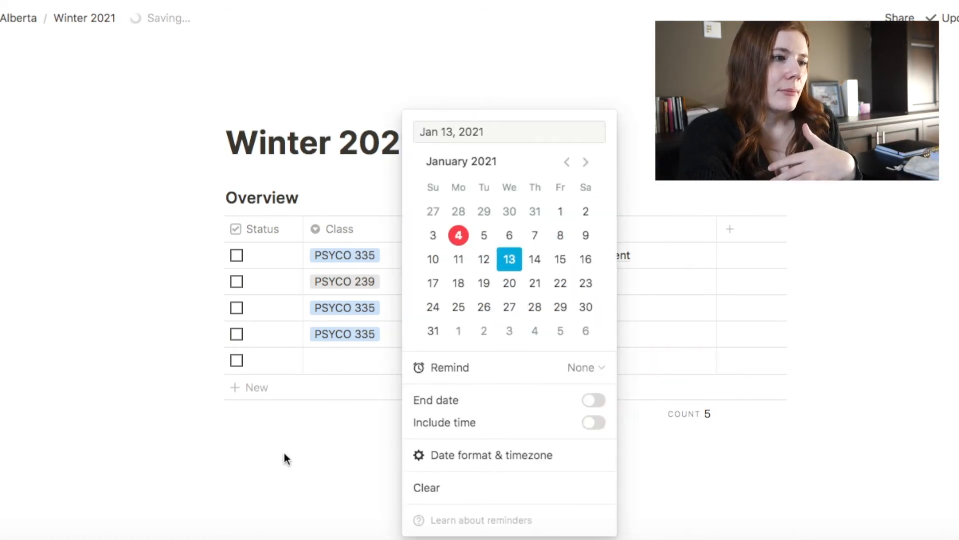
click(285, 456)
click(512, 407)
click(437, 488)
click(453, 387)
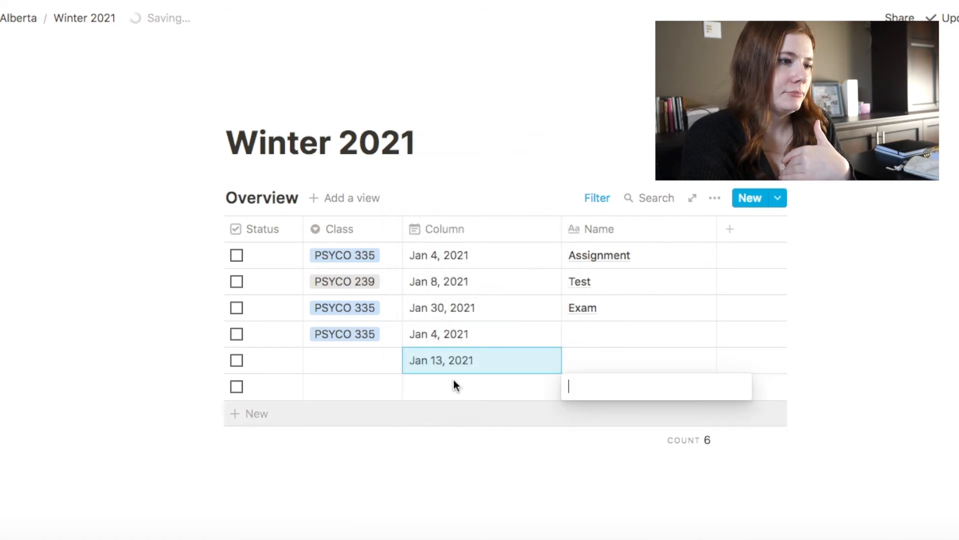
Step: Set the date of the last row in the Overview table to Jan 9, 2021
key(Escape)
click(488, 385)
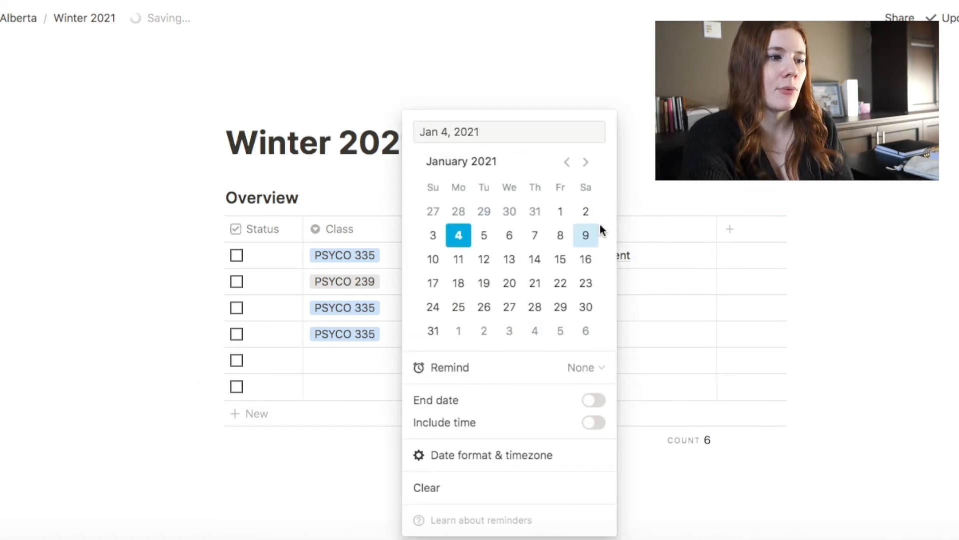
click(586, 236)
click(284, 488)
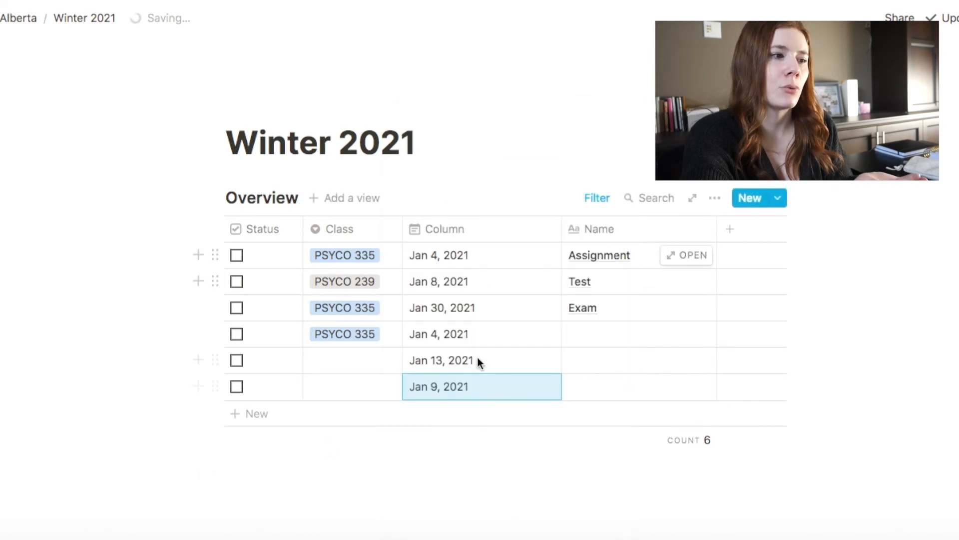
Step: Add a sort to the Overview table's default view that orders rows by the Column date property, Ascending
click(711, 210)
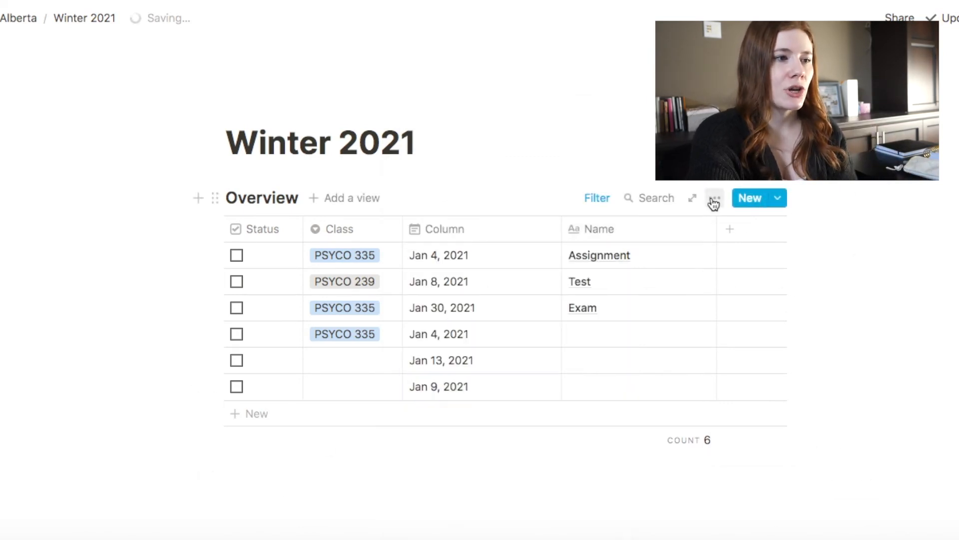
click(714, 201)
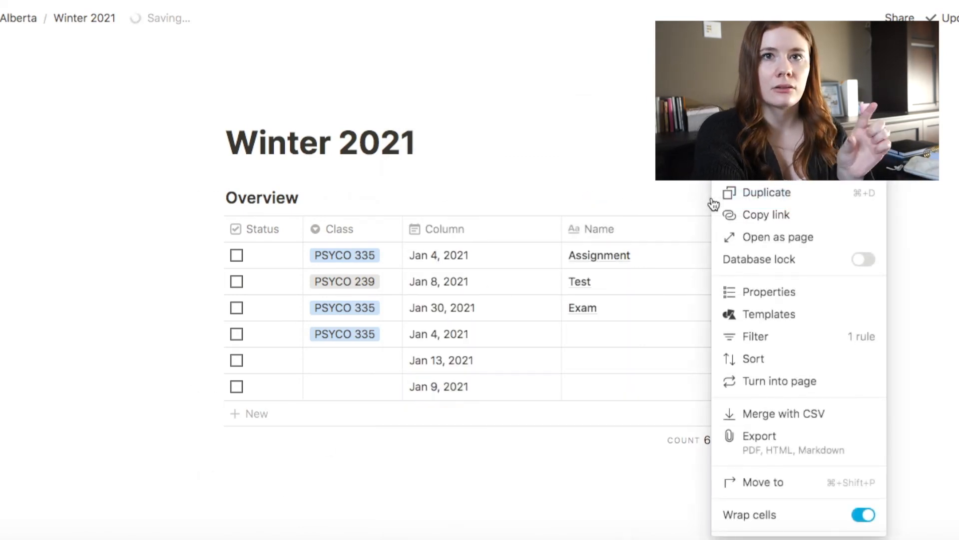
click(739, 359)
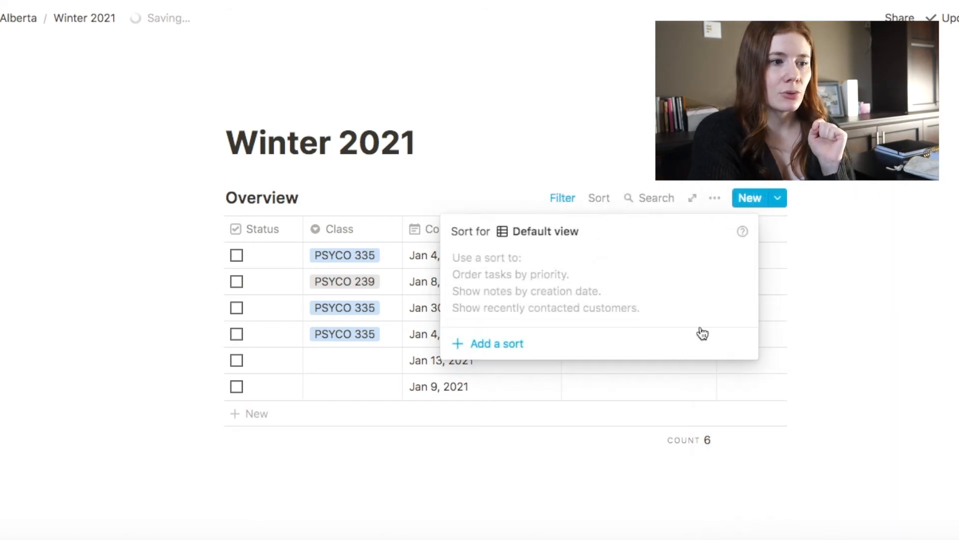
click(505, 354)
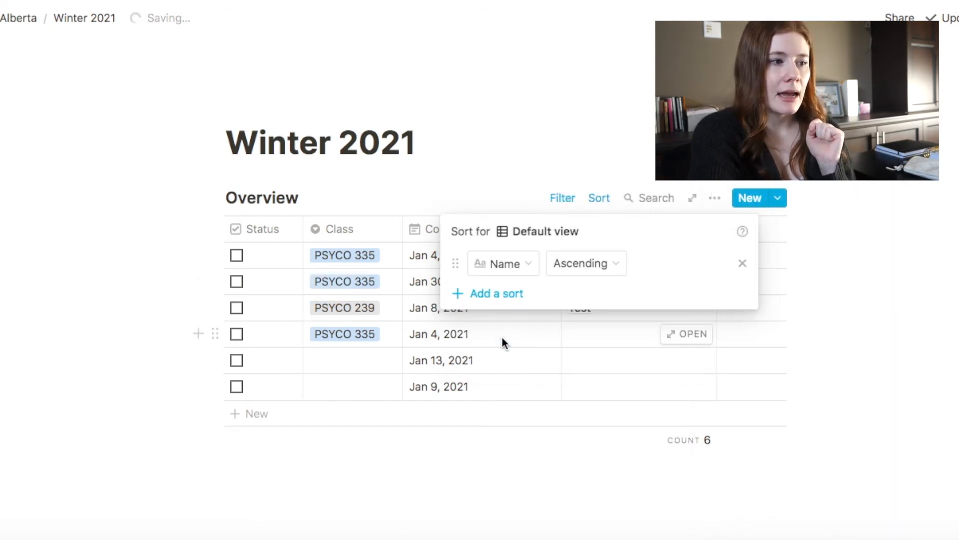
click(523, 264)
click(471, 380)
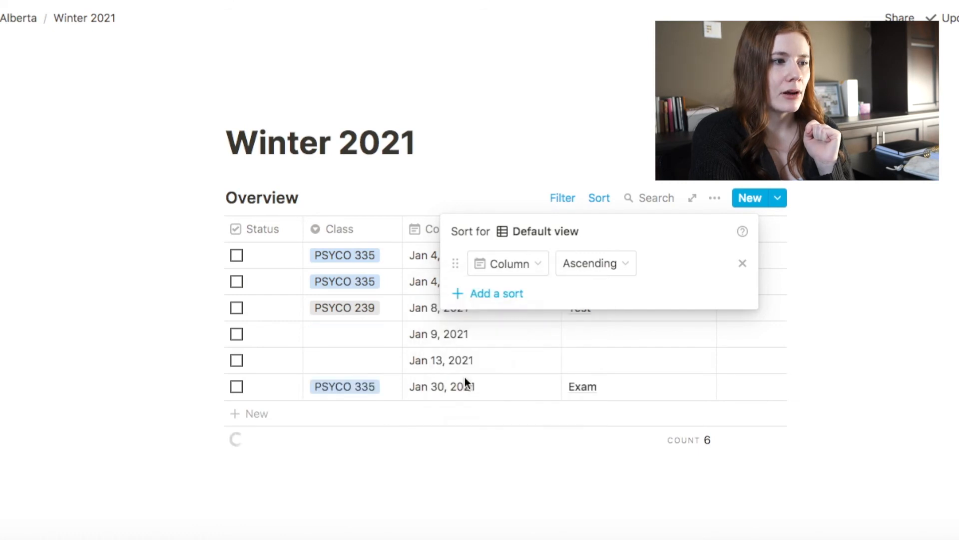
click(614, 262)
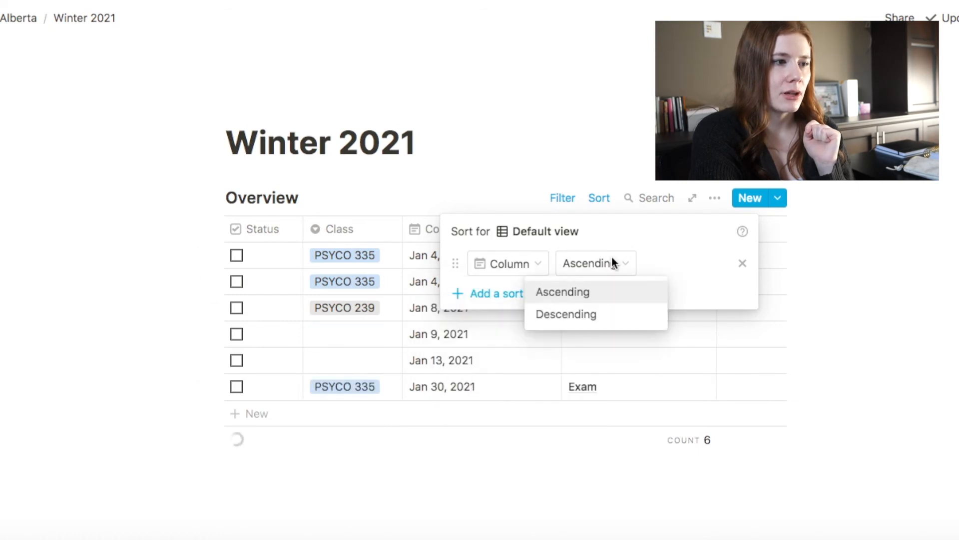
click(596, 319)
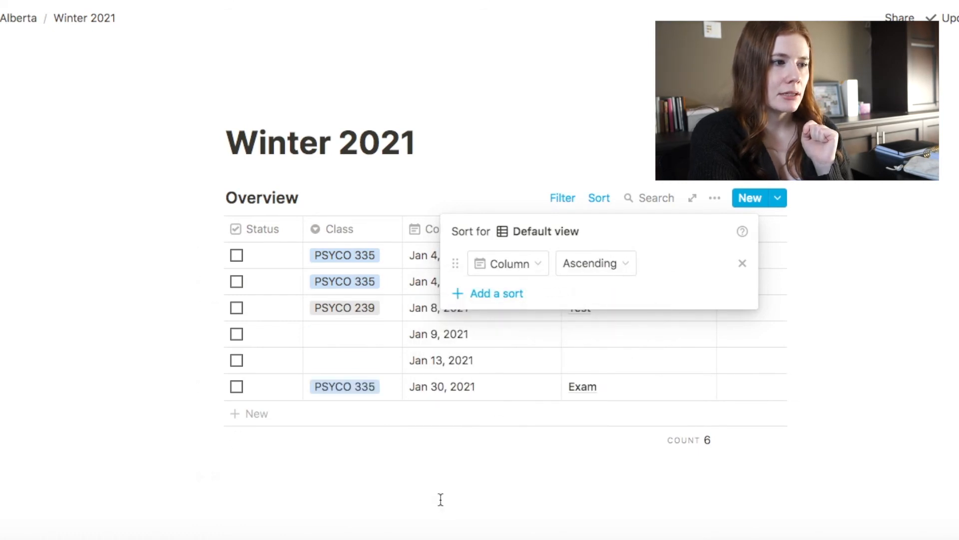
click(441, 499)
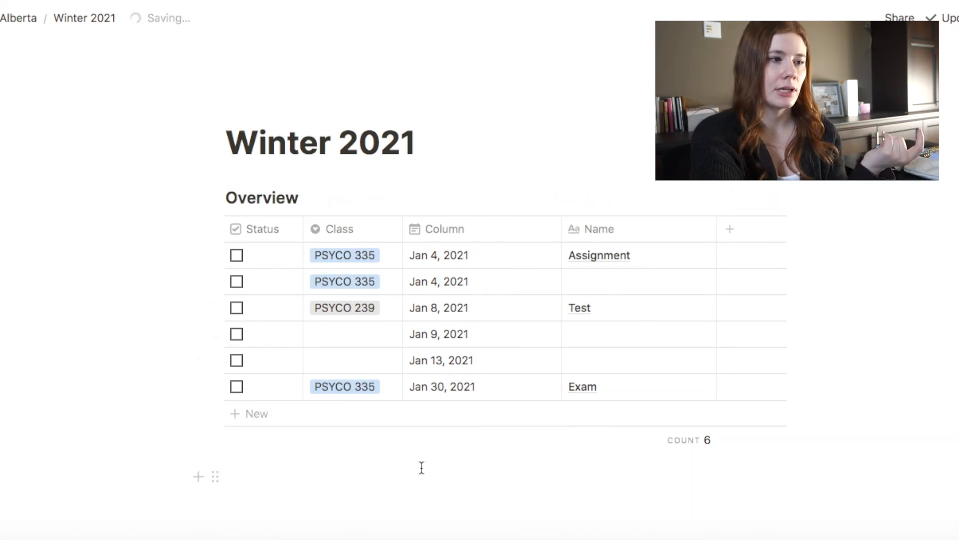
scroll(422, 467, down, 1)
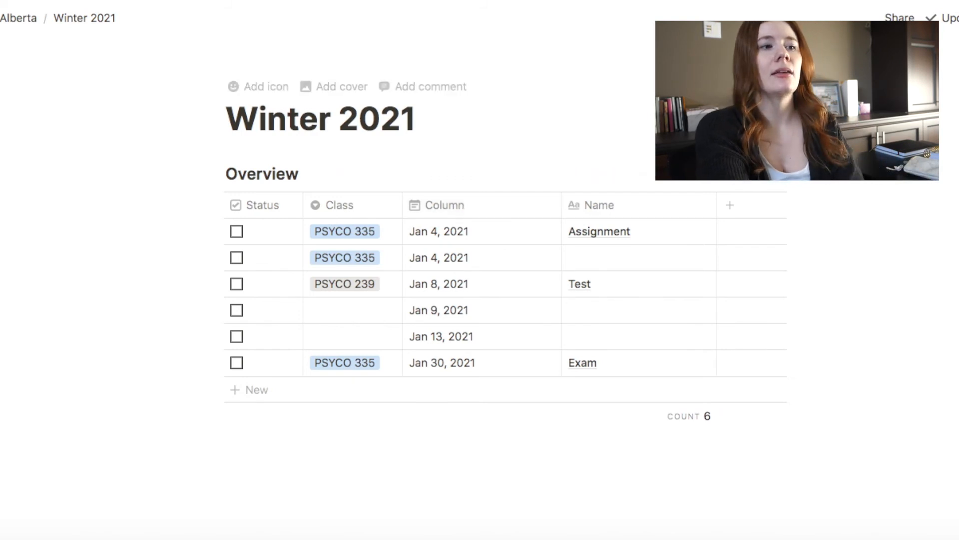
click(780, 181)
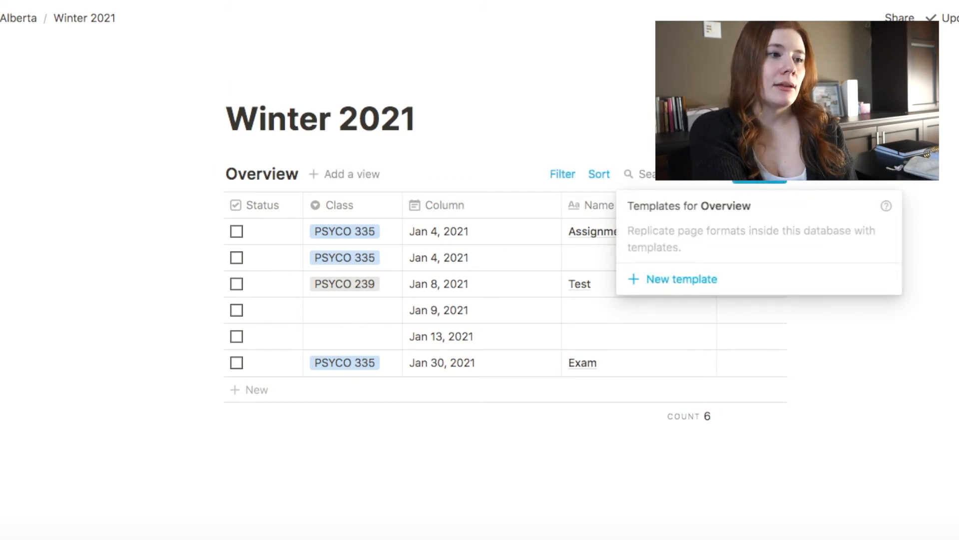
click(774, 158)
click(718, 179)
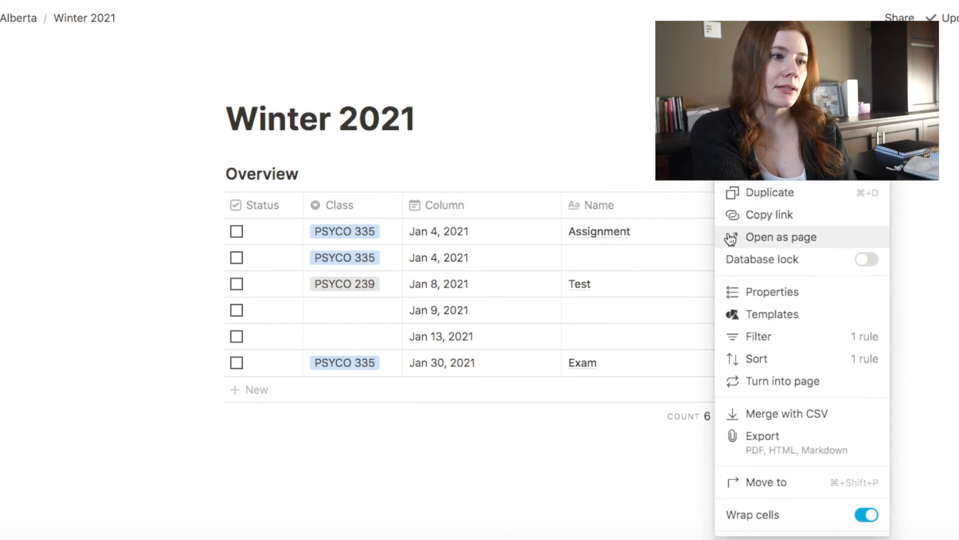
key(Escape)
Step: Open the Life Dashboard page nested inside the original Life Dashboard and collapse the sidebar
click(1, 18)
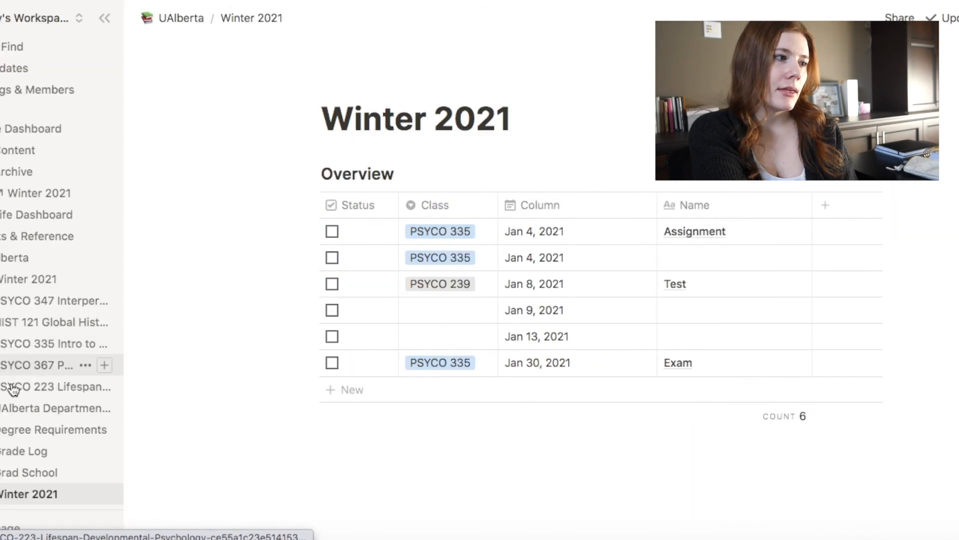
click(21, 216)
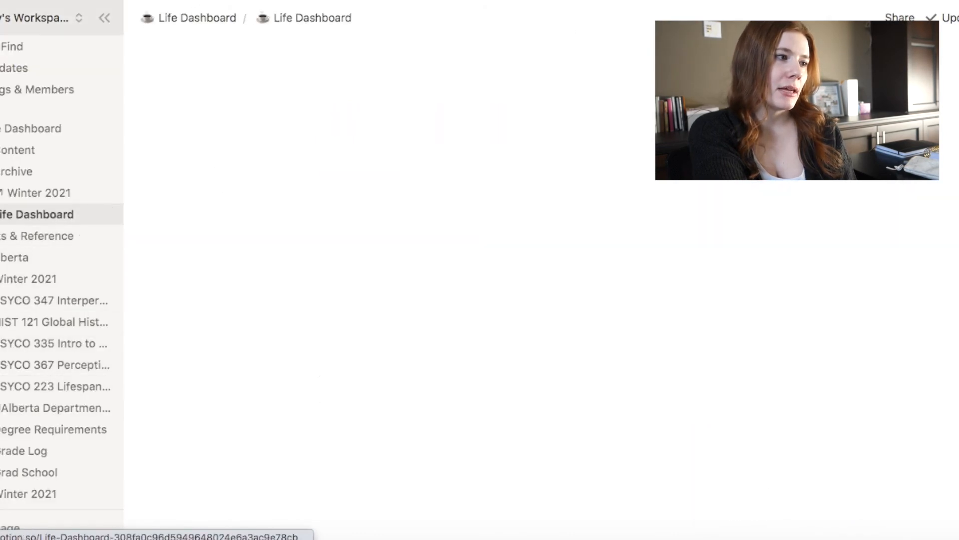
click(85, 25)
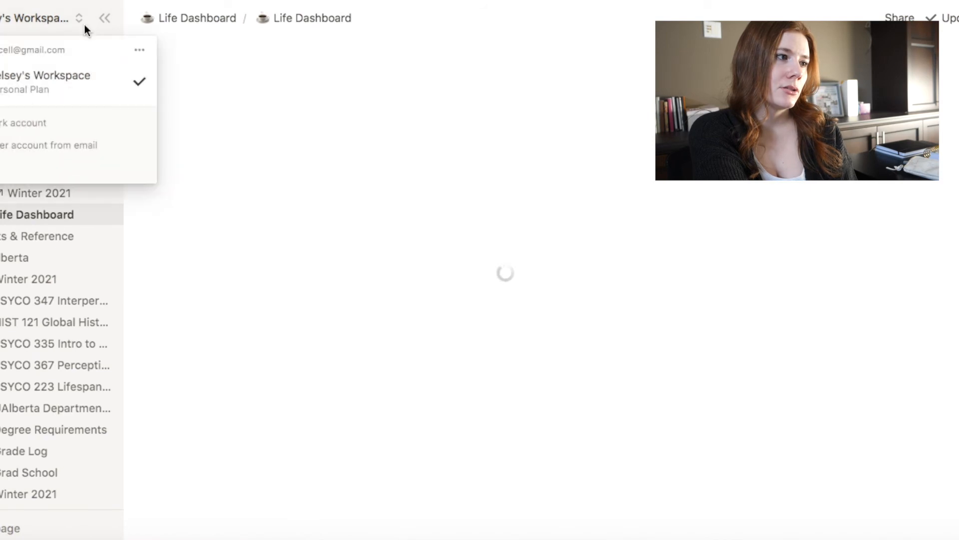
click(104, 22)
click(104, 20)
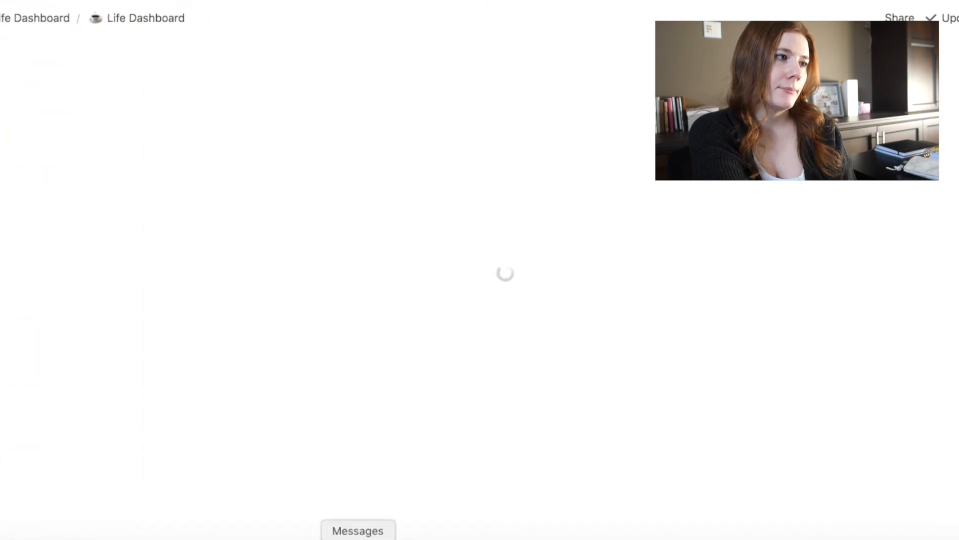
Step: Add a linked view of the Overview database below the Goals, This Week and References columns
right_click(355, 388)
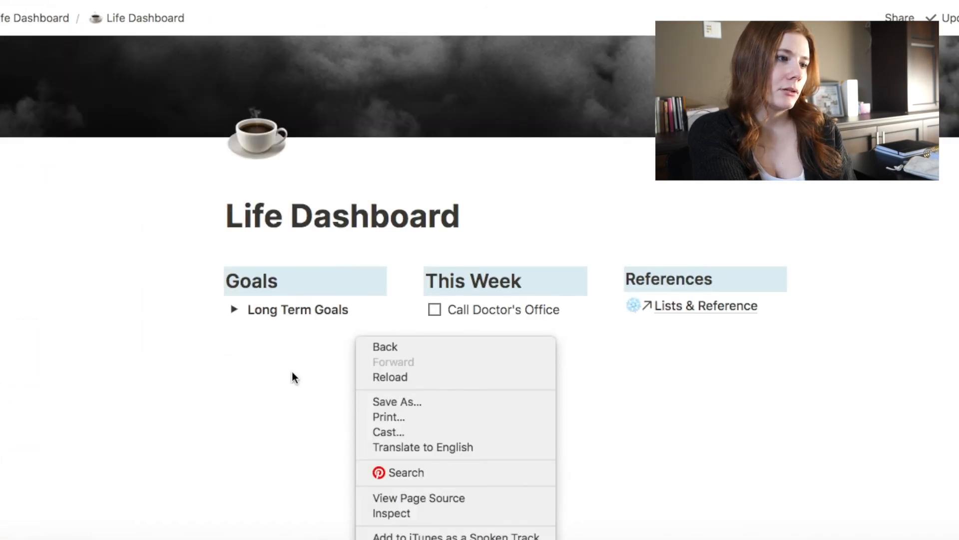
click(266, 346)
scroll(511, 497, down, 2)
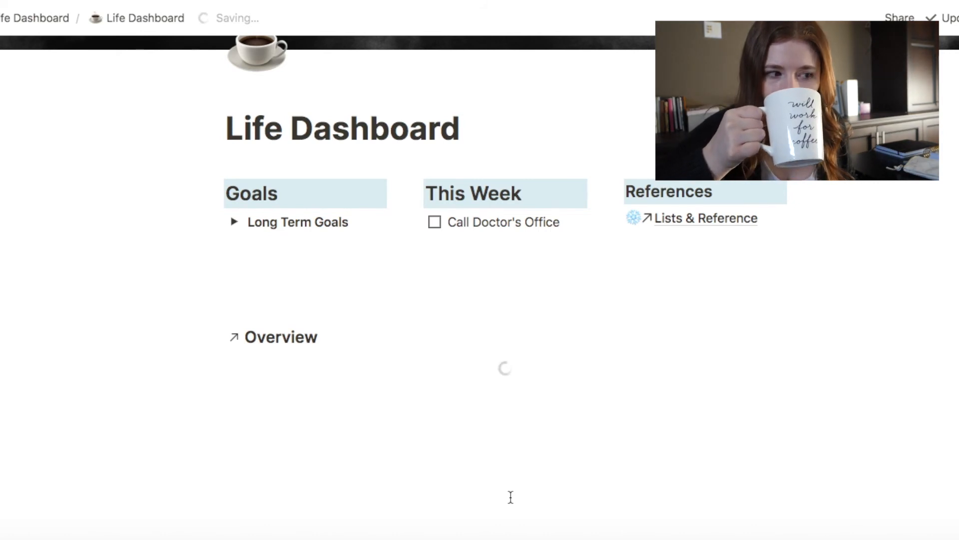
scroll(499, 396, down, 3)
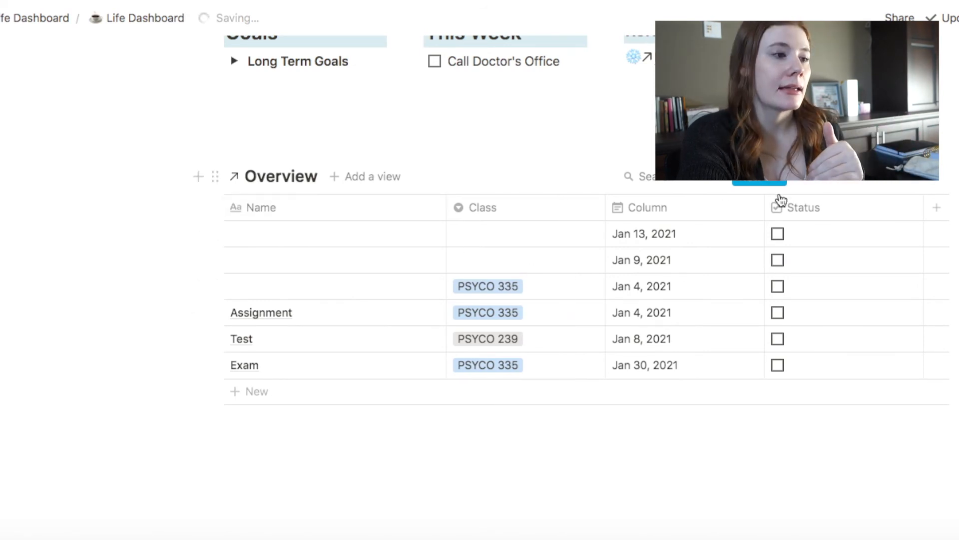
Step: Filter the linked Overview table to rows where Column Is within The next month
click(718, 184)
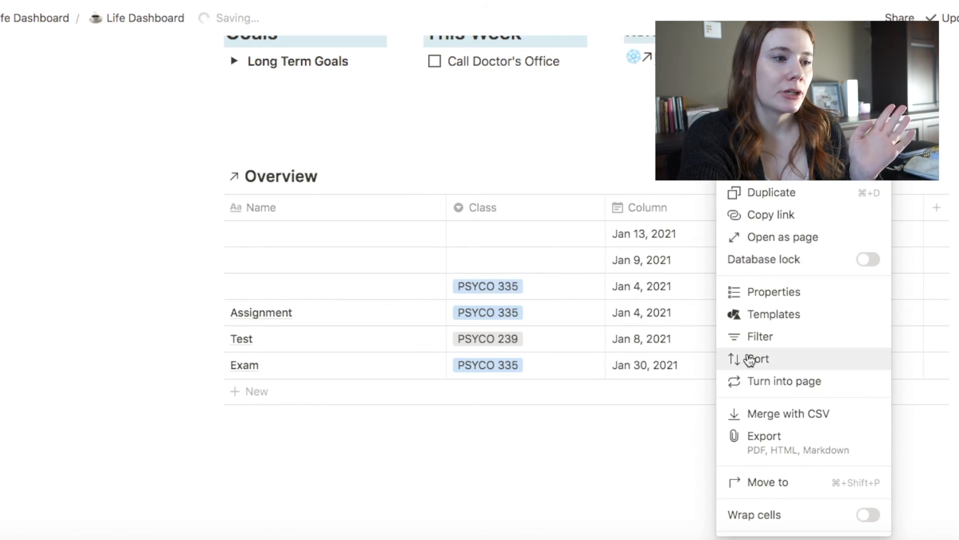
click(746, 337)
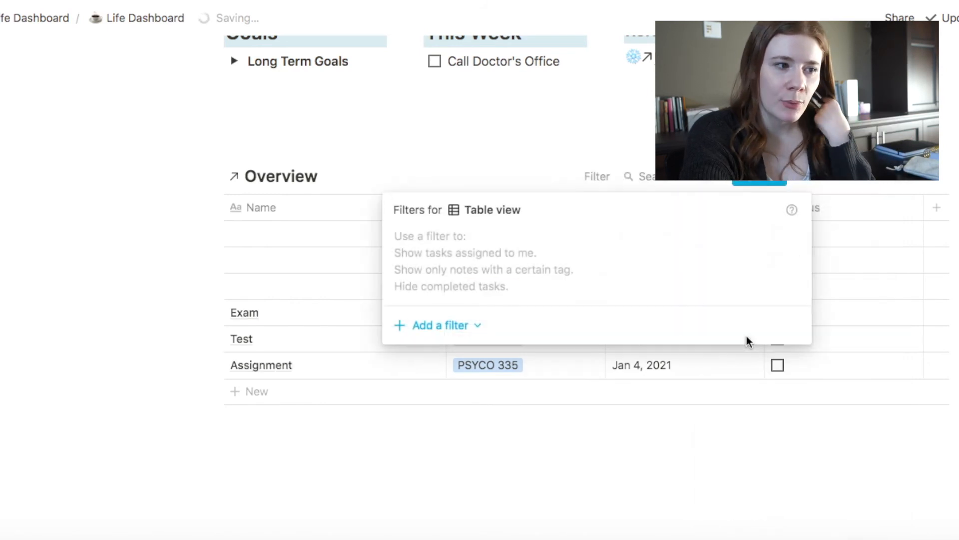
click(461, 326)
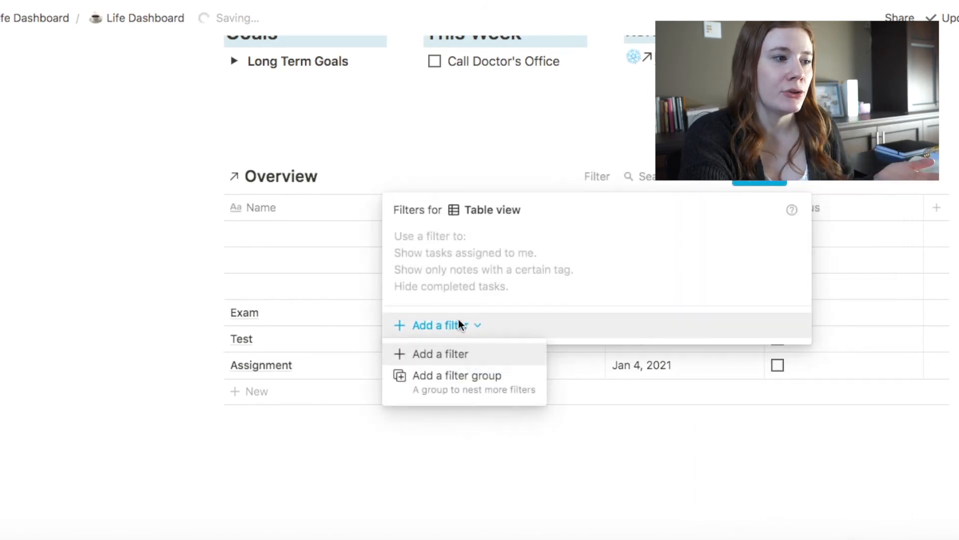
click(457, 355)
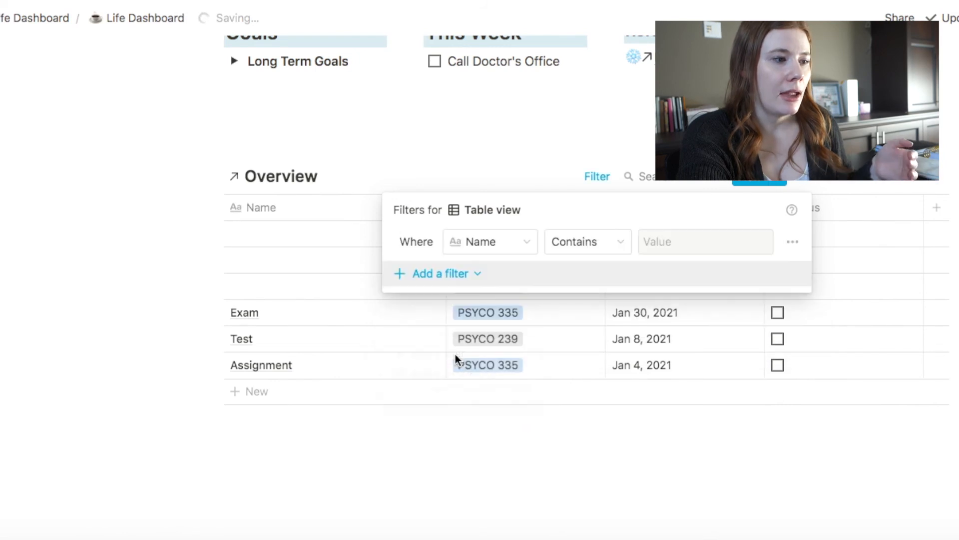
click(510, 241)
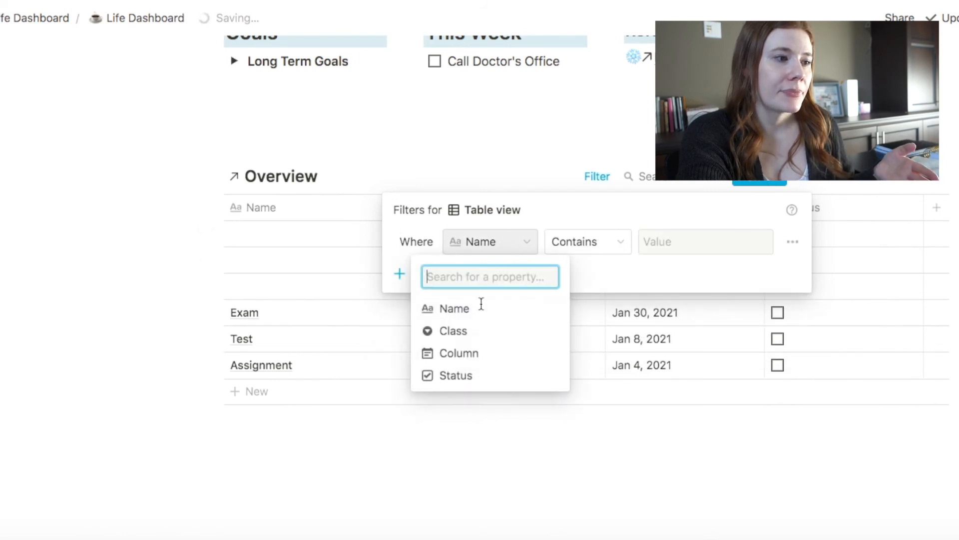
click(461, 353)
click(685, 248)
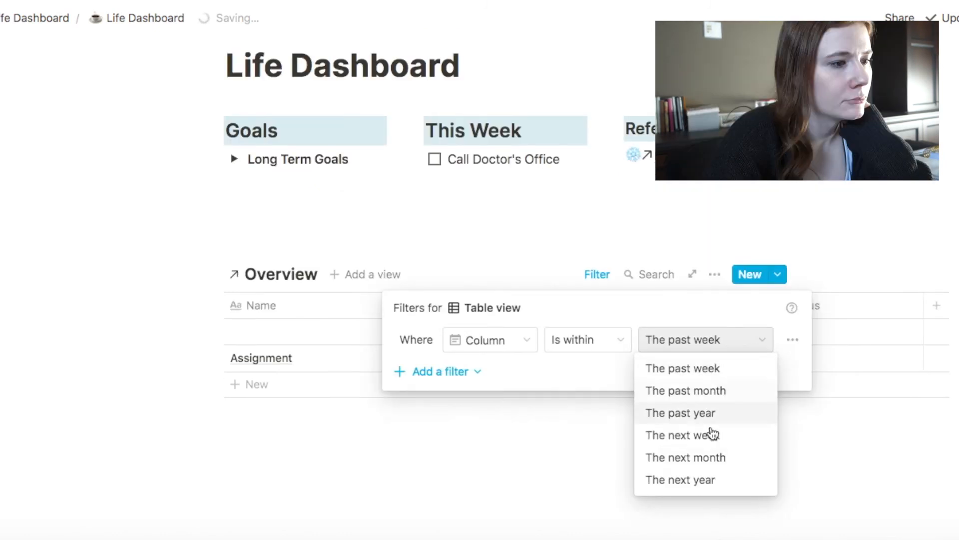
click(710, 458)
click(712, 465)
Step: Sort the linked Overview table by the Column date property, Ascending, and rename that property "Date"
scroll(713, 467, down, 3)
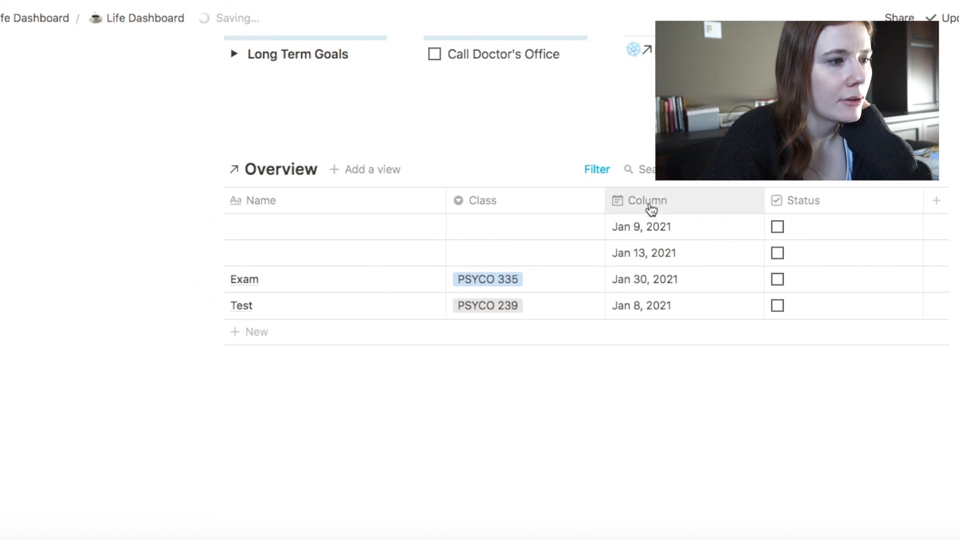
click(720, 170)
click(746, 373)
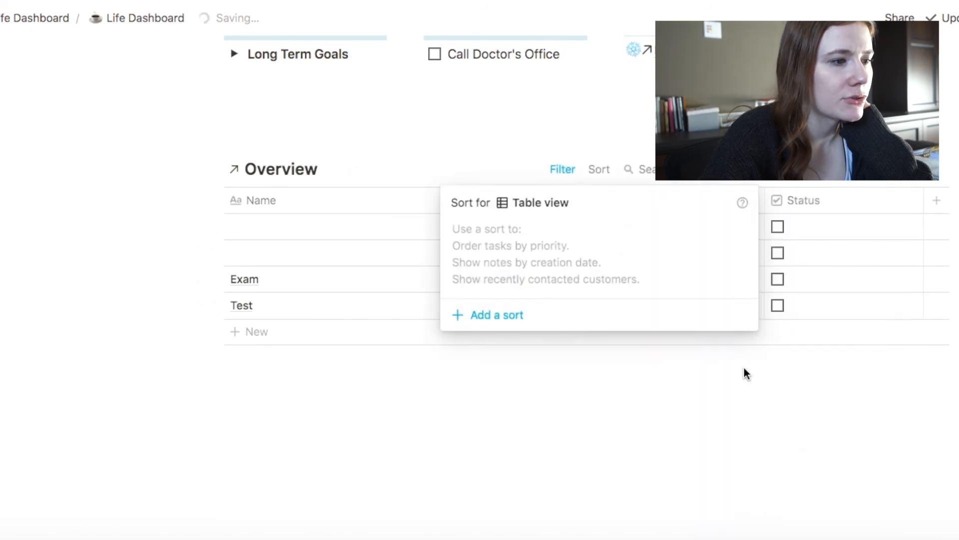
click(498, 315)
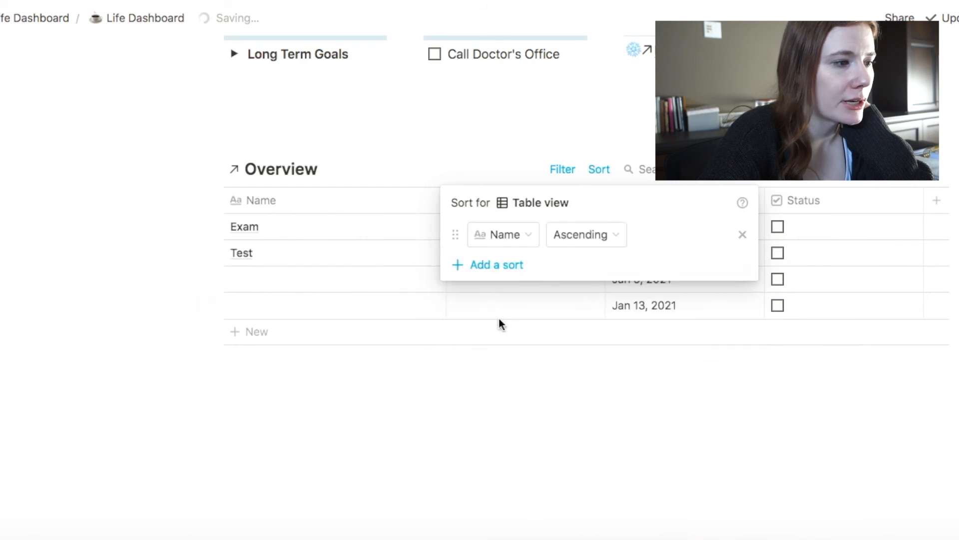
click(531, 235)
click(500, 346)
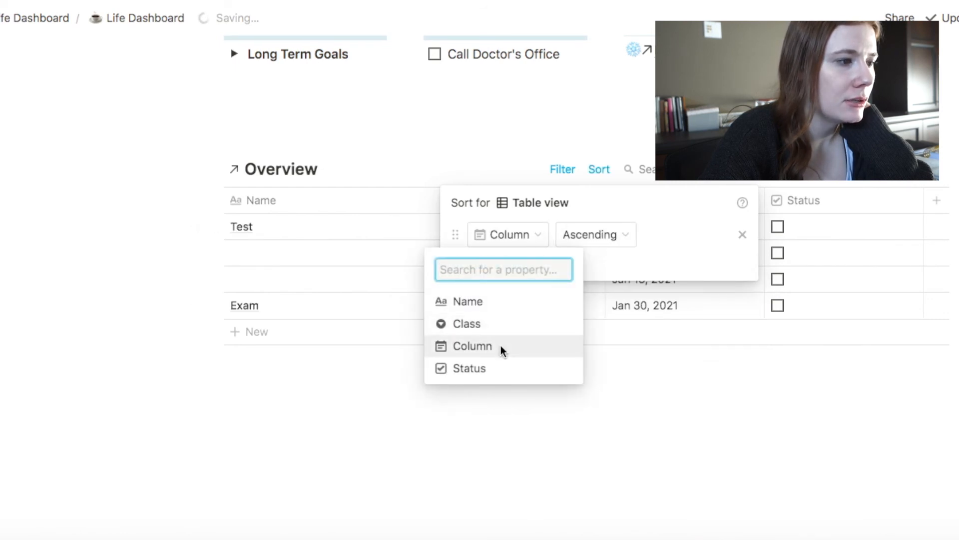
click(590, 244)
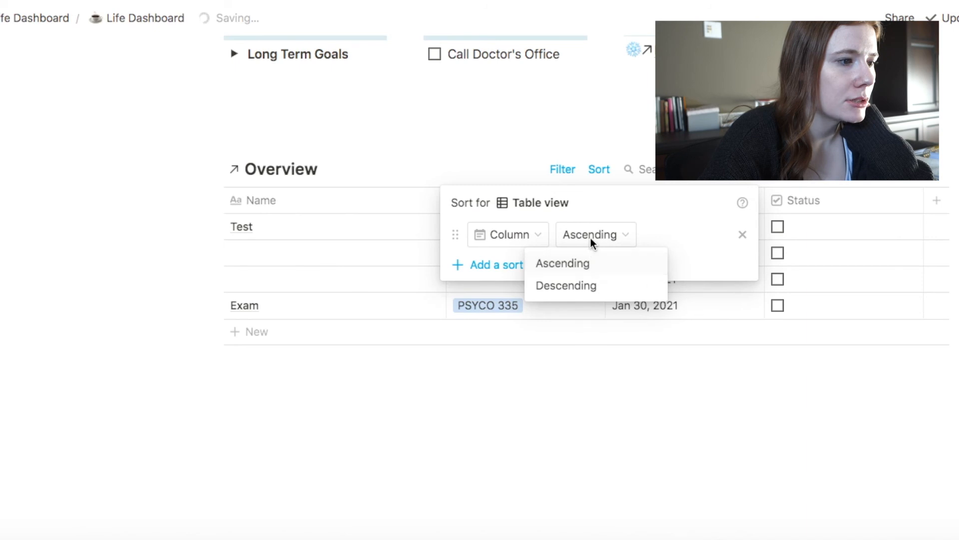
click(591, 238)
click(606, 380)
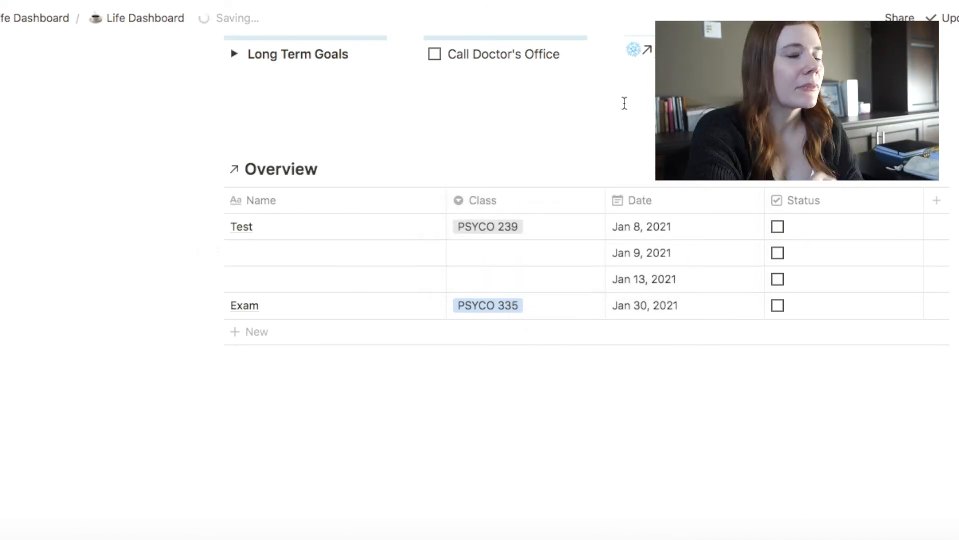
scroll(437, 148, up, 5)
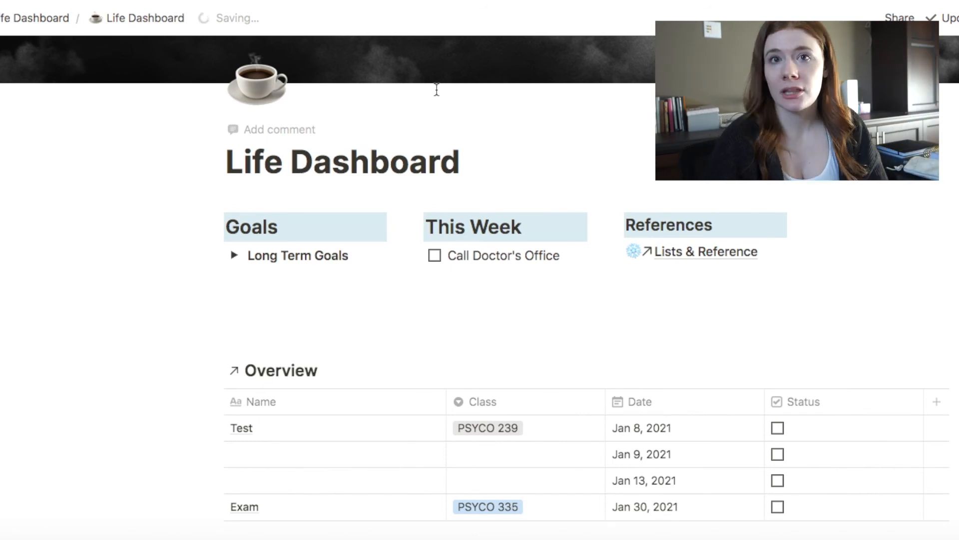
scroll(388, 248, down, 3)
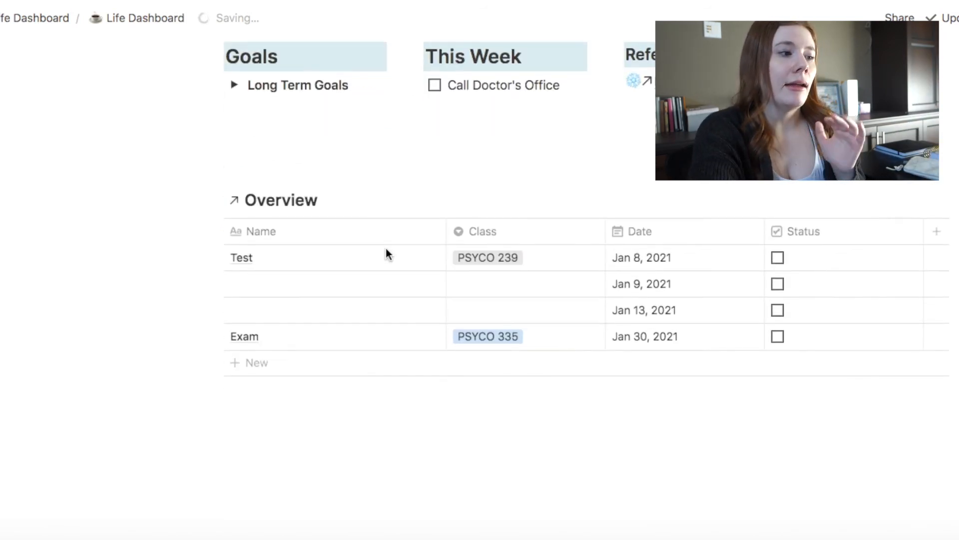